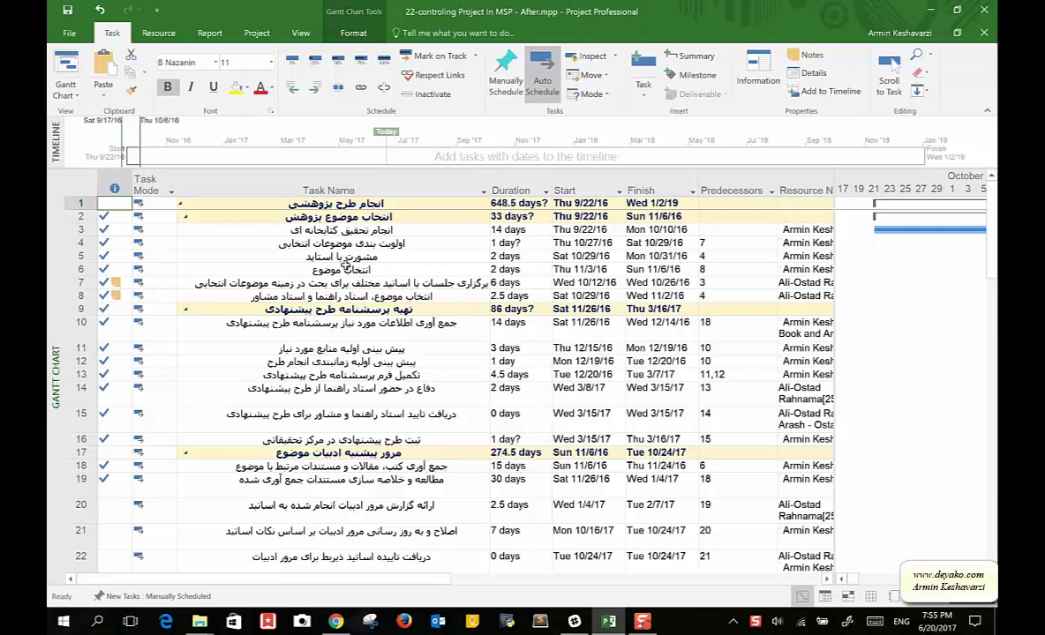
{"action": "scroll", "coordinate": [347, 265], "scroll_direction": "down", "scroll_amount": 5}
{"action": "scroll", "coordinate": [347, 265], "scroll_direction": "up", "scroll_amount": 5}
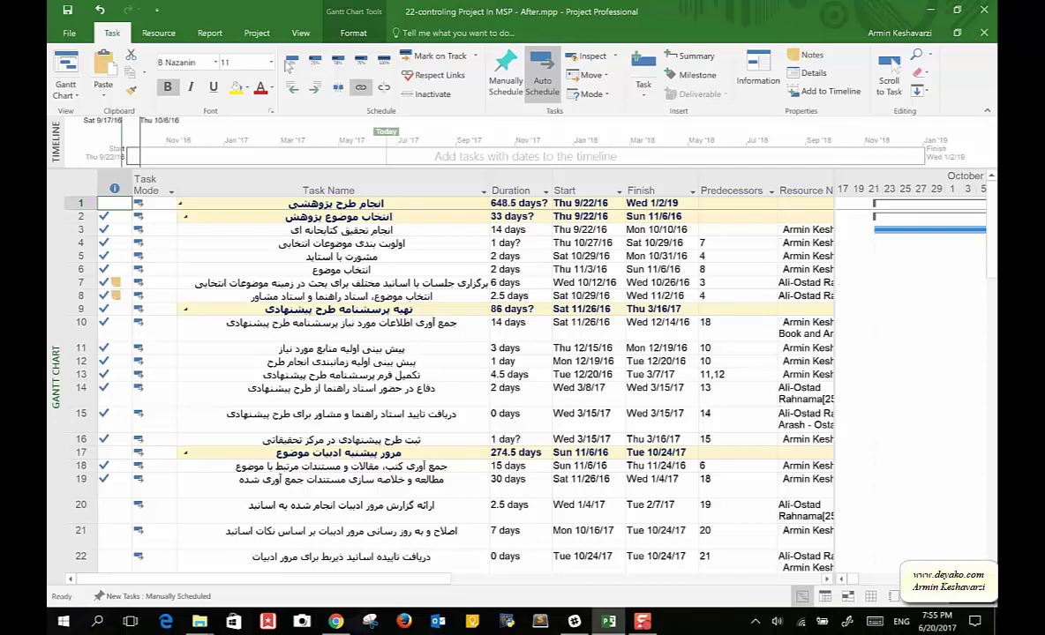
Step: Open the Burndown dashboard report and review its work burndown and task burndown charts
{"action": "left_click", "coordinate": [220, 31]}
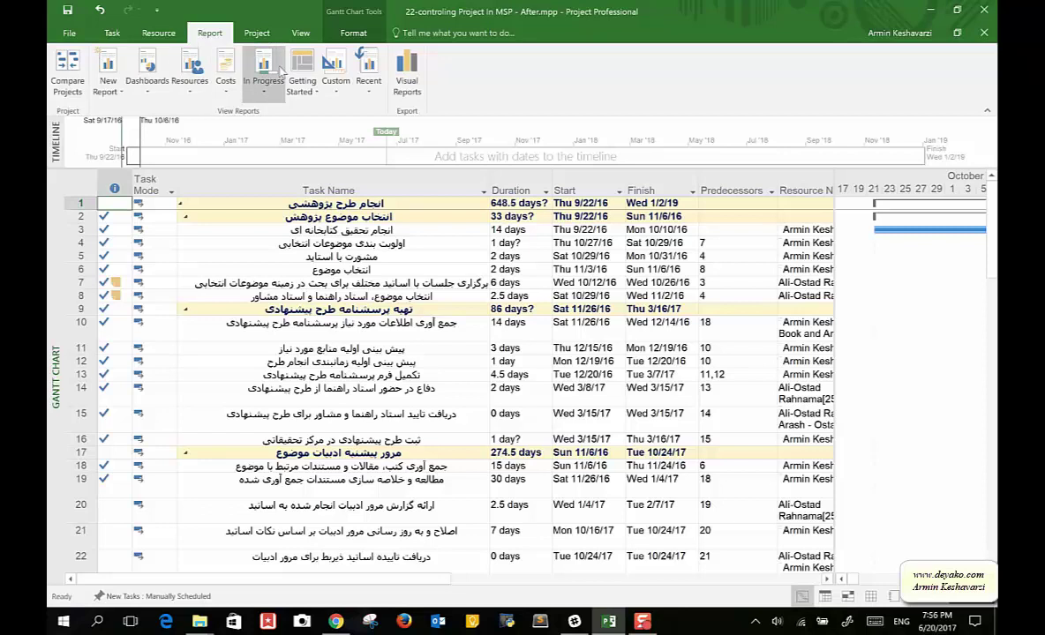
{"action": "left_click", "coordinate": [161, 68]}
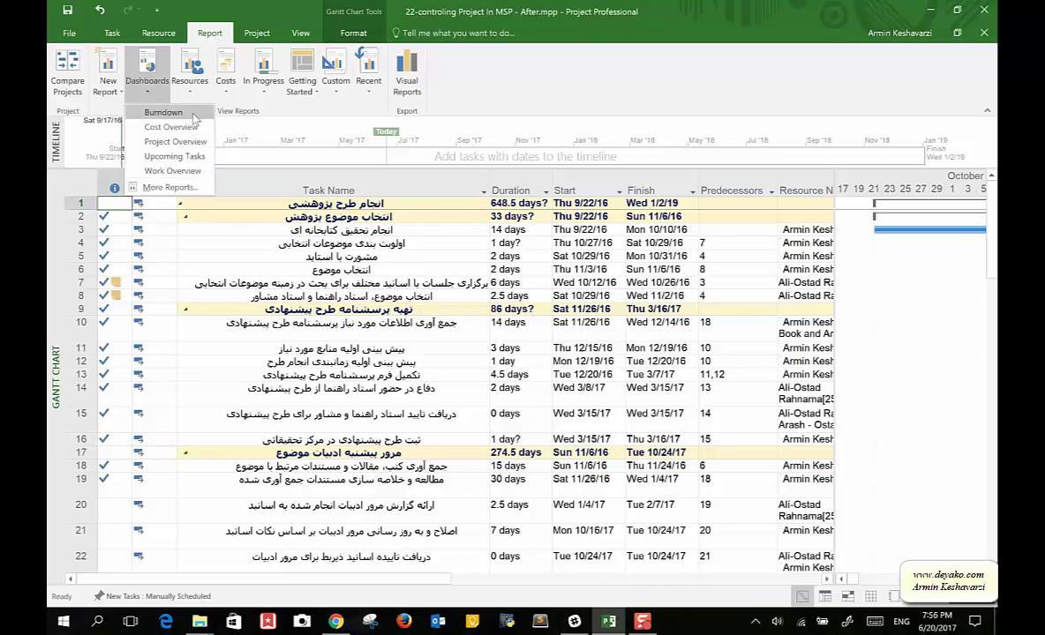
{"action": "left_click", "coordinate": [163, 112]}
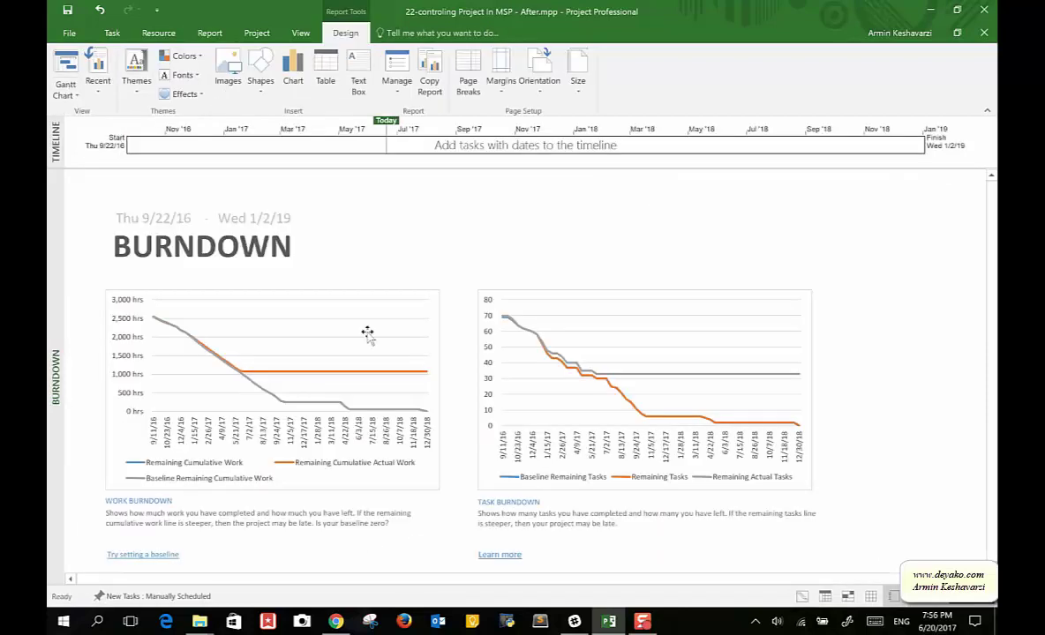
{"action": "scroll", "coordinate": [367, 332], "scroll_direction": "down", "scroll_amount": 2}
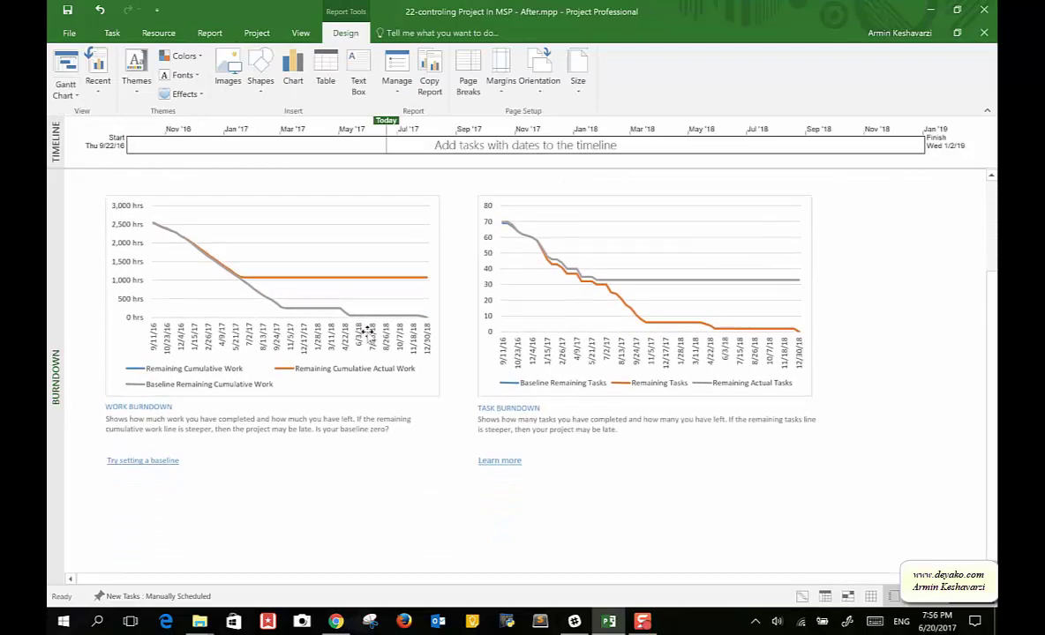
{"action": "scroll", "coordinate": [367, 332], "scroll_direction": "up", "scroll_amount": 3}
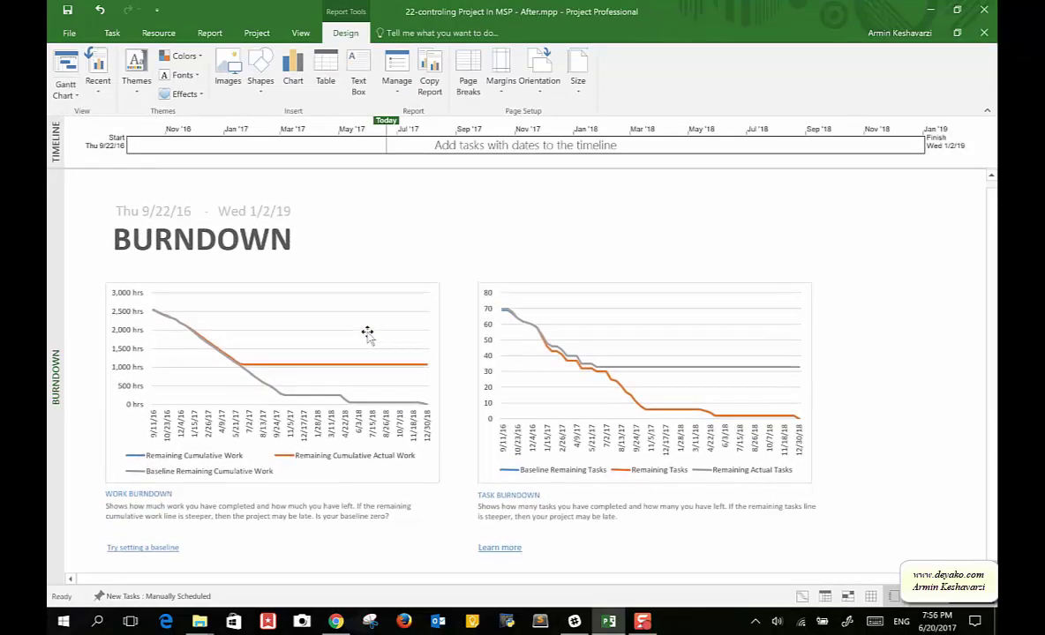
{"action": "left_click", "coordinate": [181, 514]}
{"action": "left_click", "coordinate": [351, 246]}
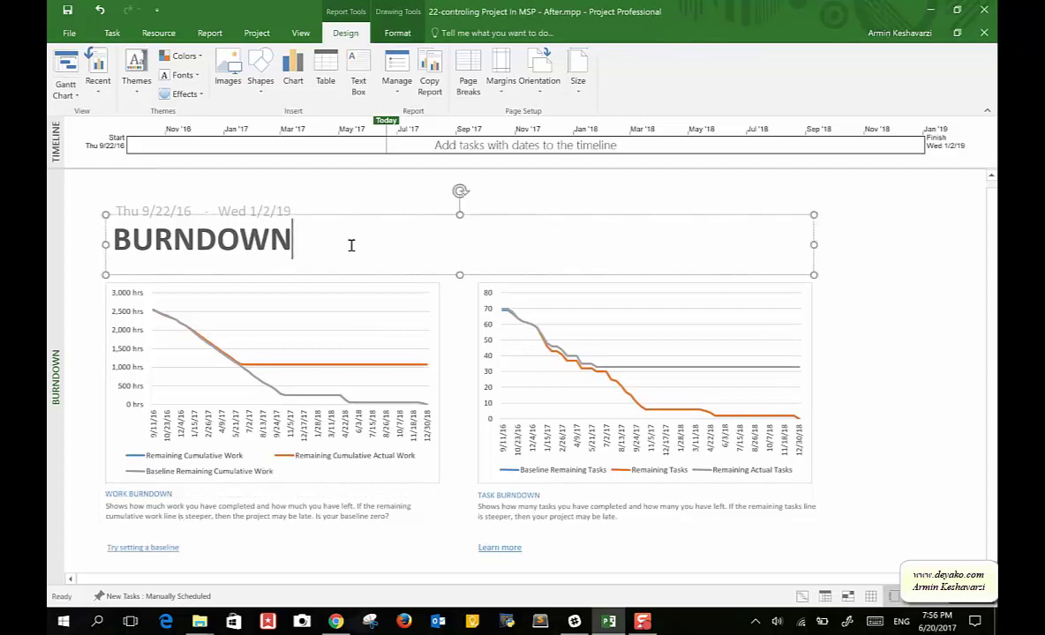
Step: Open the Cost Overview dashboard report and examine its cost totals, progress chart, cost status table and cost status chart
{"action": "left_click", "coordinate": [255, 33]}
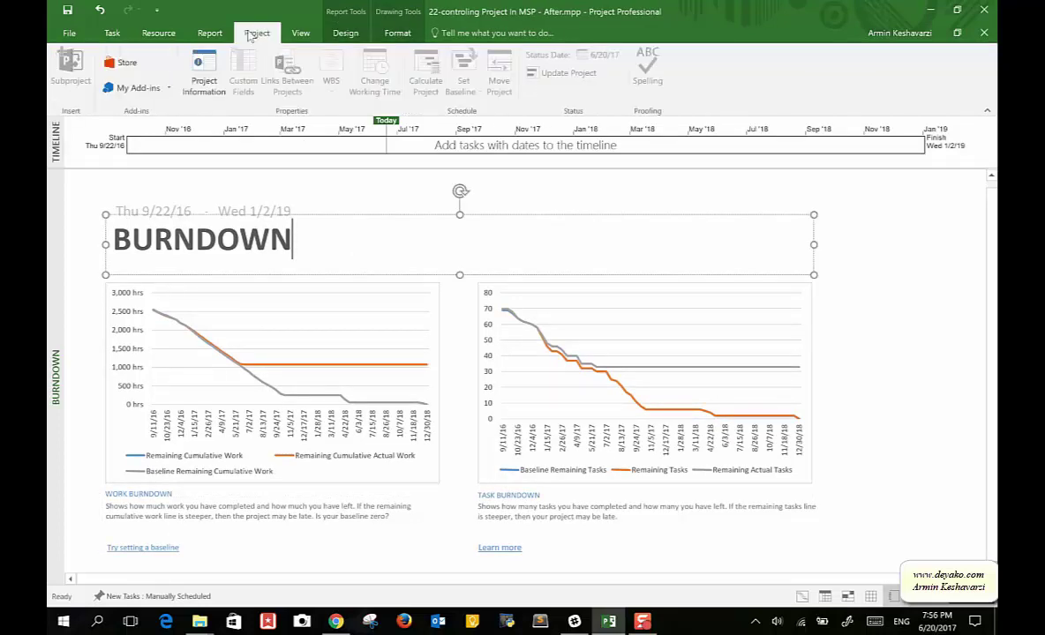
{"action": "left_click", "coordinate": [200, 34]}
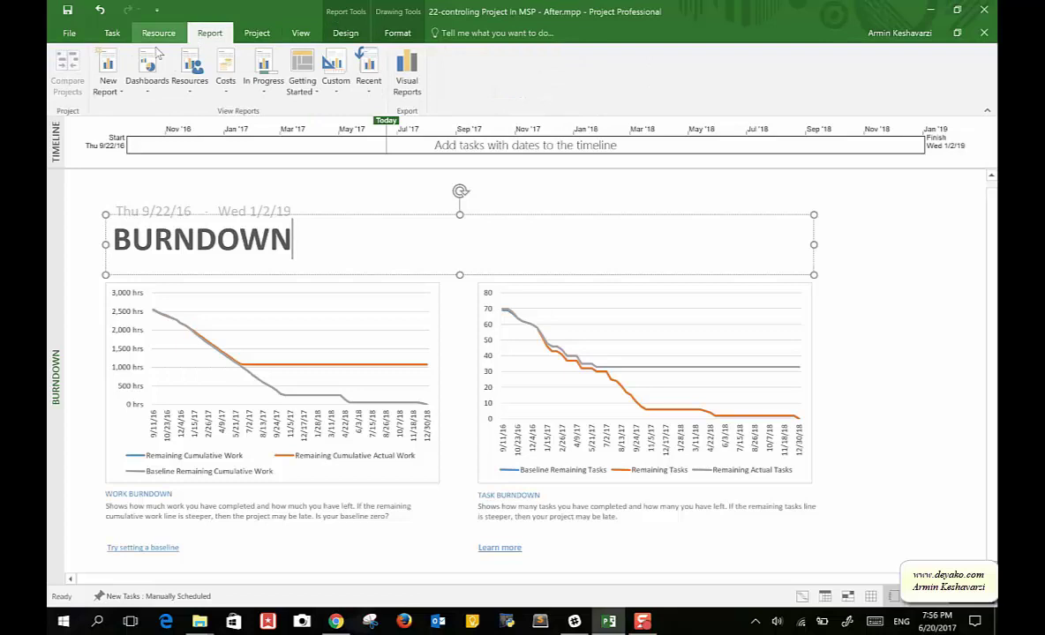
{"action": "left_click", "coordinate": [146, 81]}
{"action": "left_click", "coordinate": [171, 128]}
{"action": "scroll", "coordinate": [354, 309], "scroll_direction": "down", "scroll_amount": 2}
{"action": "scroll", "coordinate": [355, 310], "scroll_direction": "down", "scroll_amount": 3}
{"action": "scroll", "coordinate": [354, 309], "scroll_direction": "down", "scroll_amount": 2}
{"action": "scroll", "coordinate": [415, 284], "scroll_direction": "up", "scroll_amount": 2}
{"action": "scroll", "coordinate": [416, 284], "scroll_direction": "up", "scroll_amount": 1}
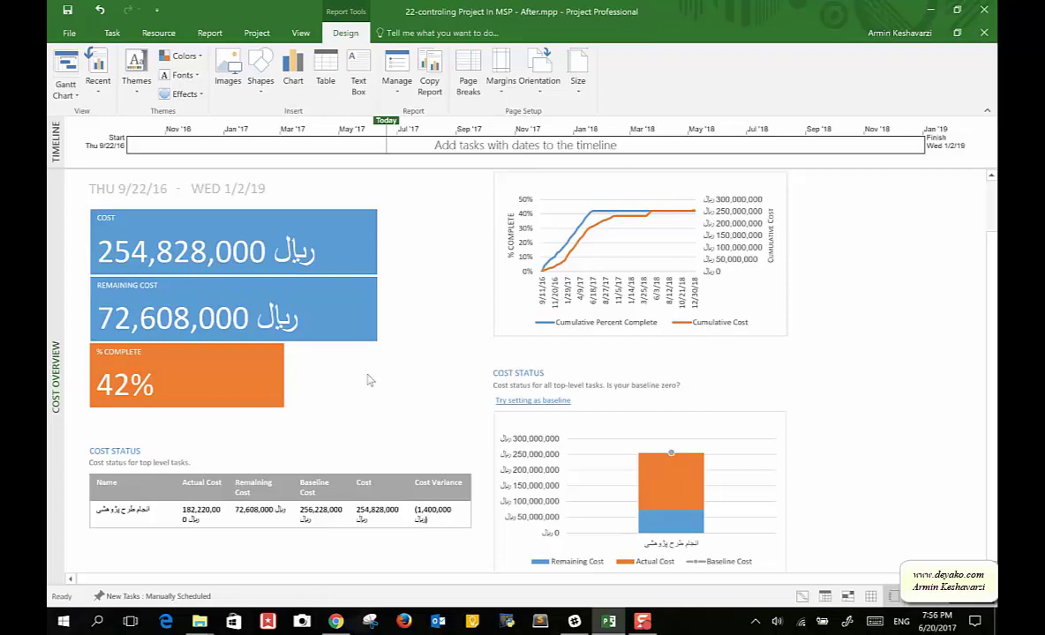
{"action": "scroll", "coordinate": [490, 294], "scroll_direction": "up", "scroll_amount": 1}
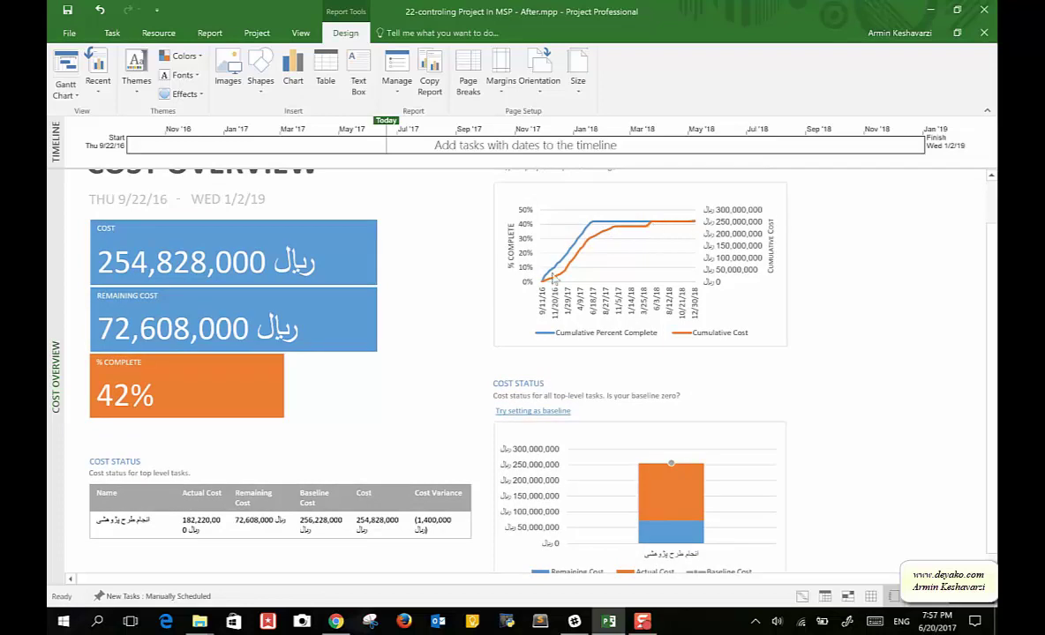
{"action": "scroll", "coordinate": [568, 345], "scroll_direction": "down", "scroll_amount": 1}
{"action": "scroll", "coordinate": [569, 345], "scroll_direction": "down", "scroll_amount": 2}
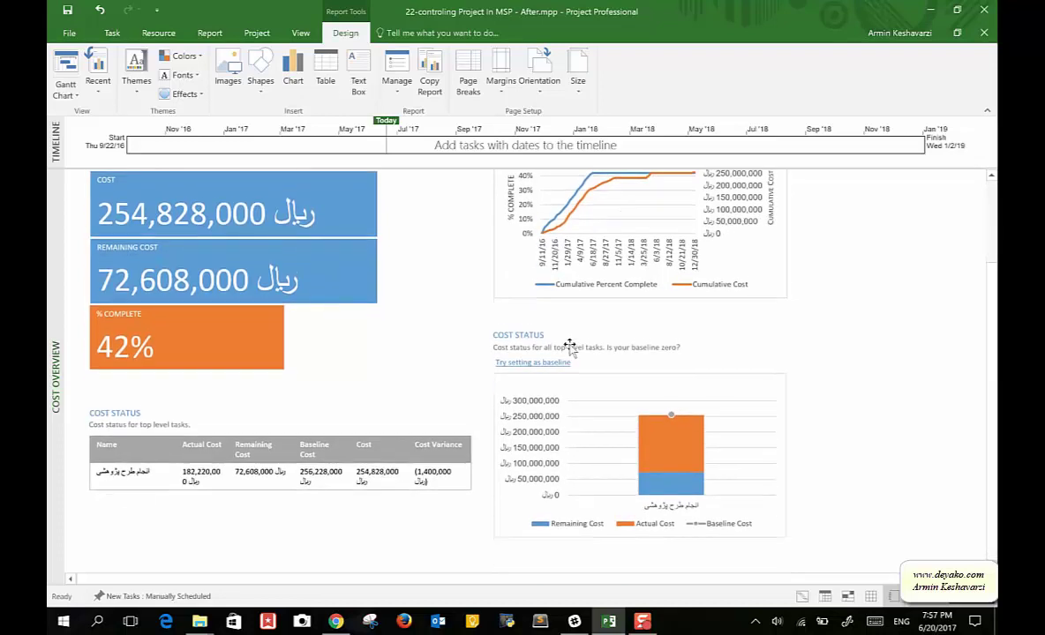
{"action": "scroll", "coordinate": [569, 345], "scroll_direction": "up", "scroll_amount": 1}
Step: Display the Upcoming Tasks dashboard report
{"action": "left_click", "coordinate": [209, 32]}
{"action": "left_click", "coordinate": [147, 77]}
{"action": "left_click", "coordinate": [165, 156]}
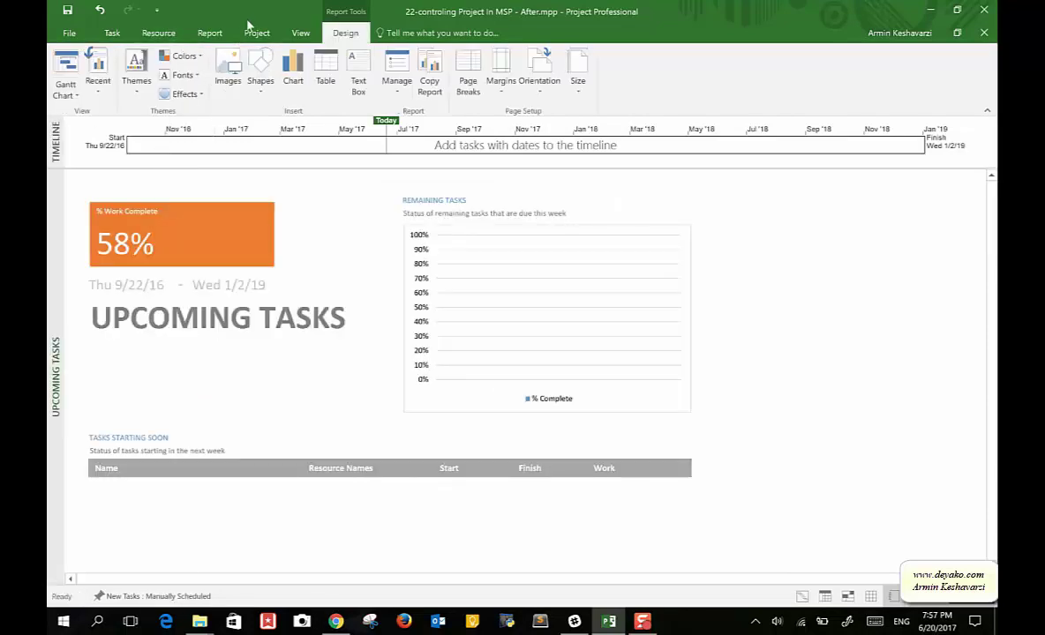
Step: Display the Cash Flow report from the cost reports
{"action": "left_click", "coordinate": [210, 34]}
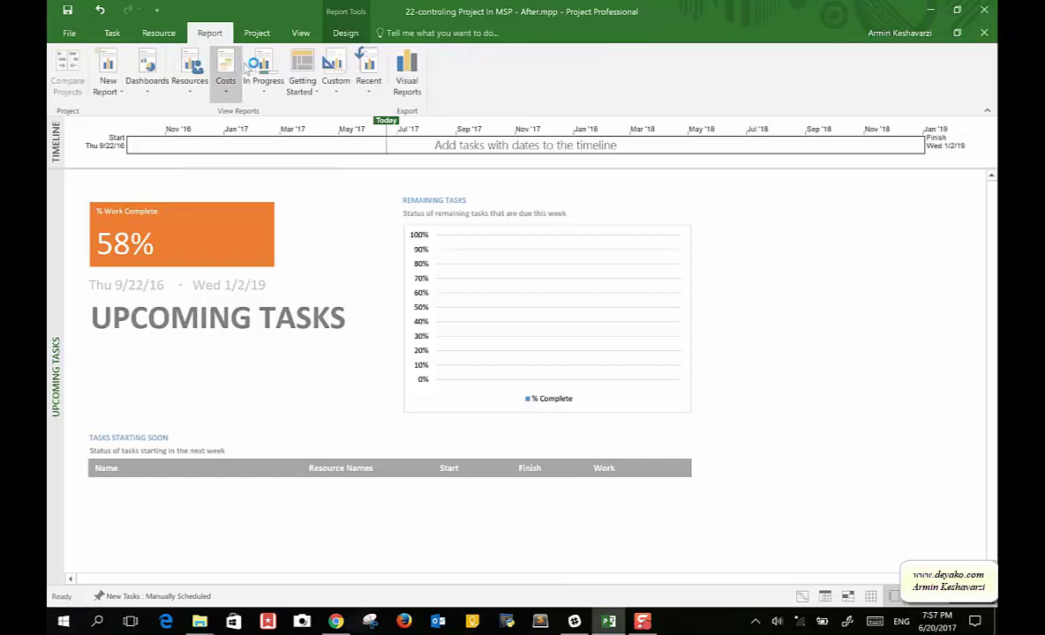
{"action": "left_click", "coordinate": [225, 80]}
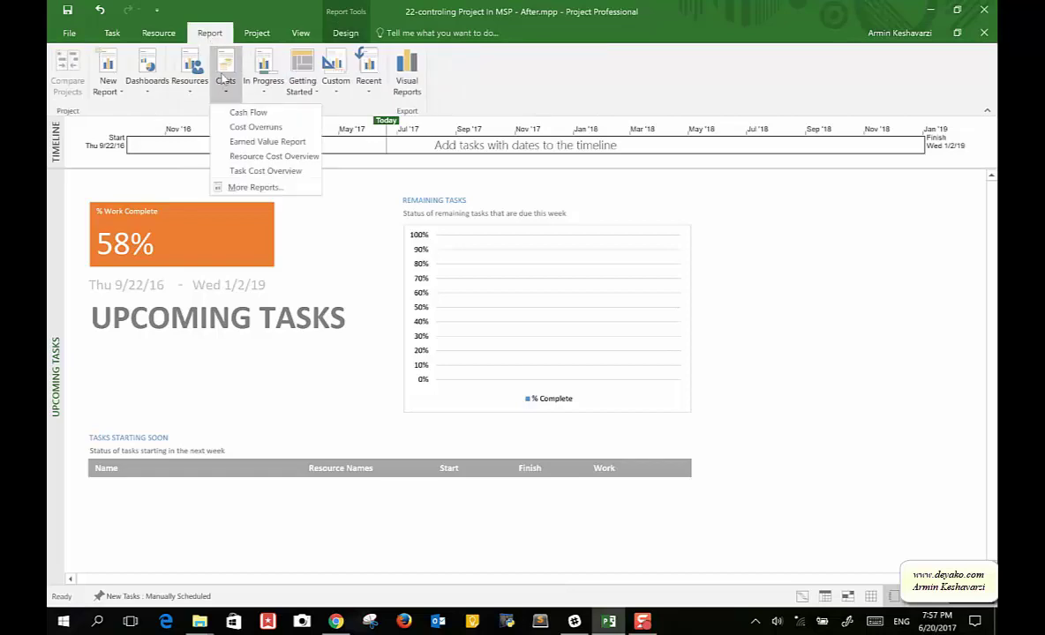
{"action": "left_click", "coordinate": [245, 112]}
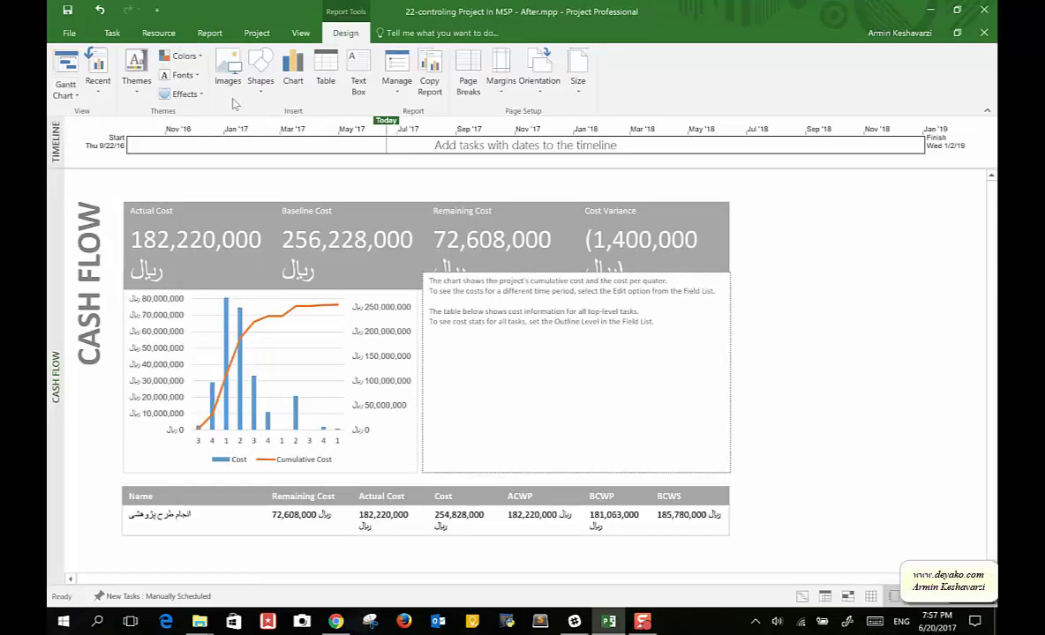
Step: Open the Critical Tasks report from the in-progress reports and look through its task table
{"action": "left_click", "coordinate": [215, 35]}
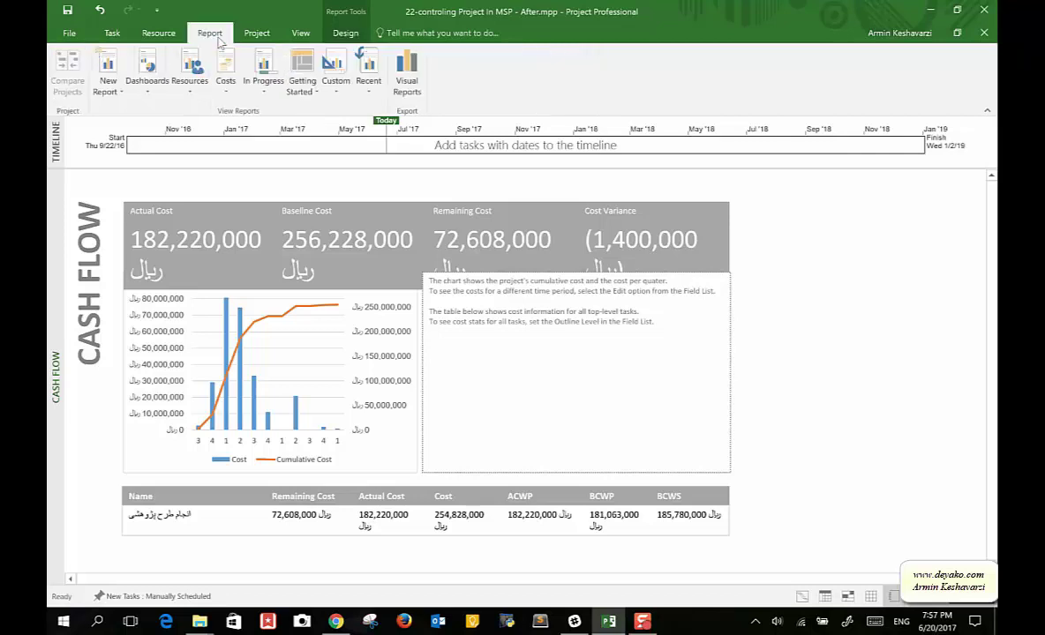
{"action": "left_click", "coordinate": [265, 81]}
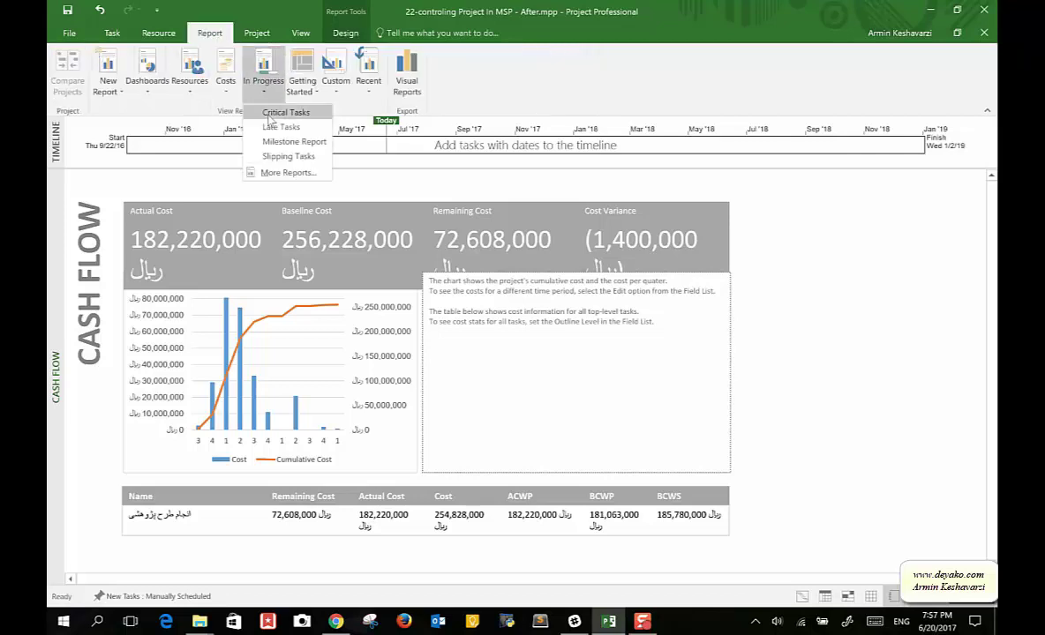
{"action": "left_click", "coordinate": [270, 115]}
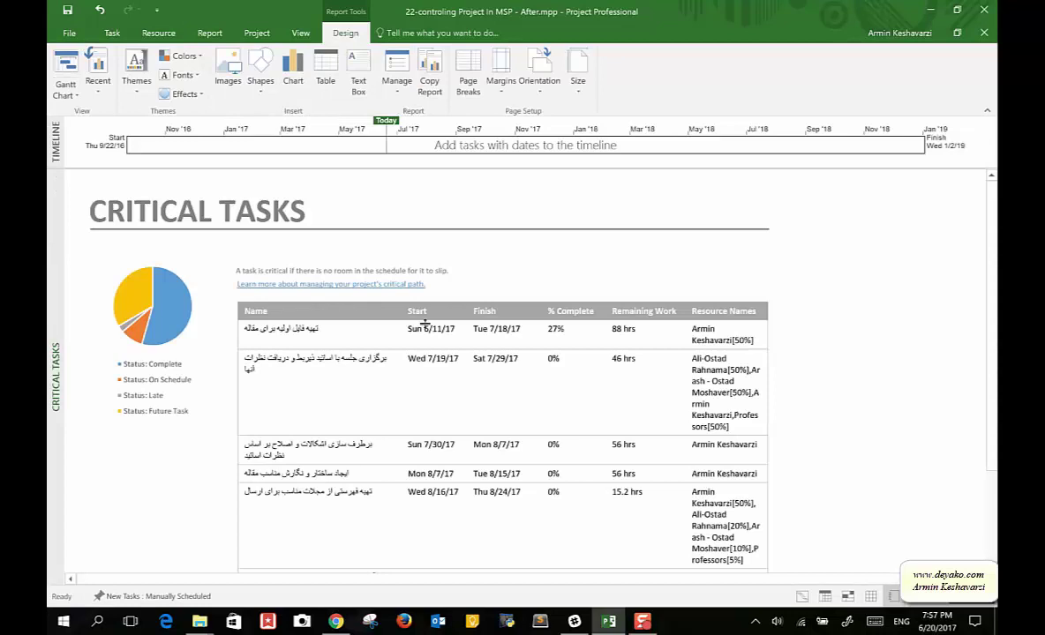
{"action": "scroll", "coordinate": [424, 324], "scroll_direction": "down", "scroll_amount": 1}
{"action": "scroll", "coordinate": [424, 323], "scroll_direction": "up", "scroll_amount": 1}
{"action": "left_click", "coordinate": [217, 37]}
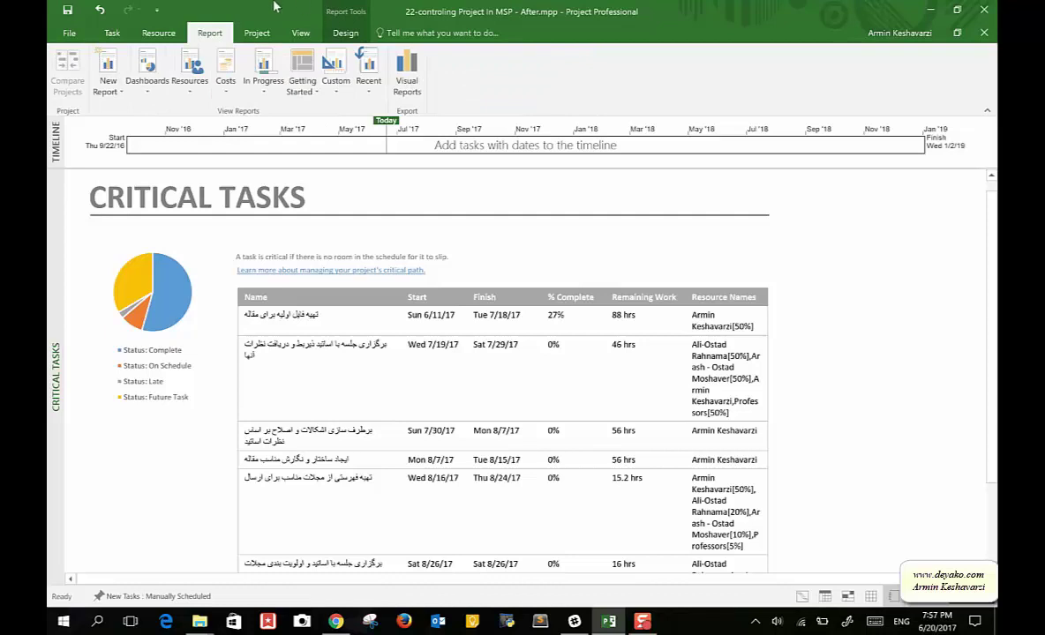
{"action": "left_click", "coordinate": [108, 68]}
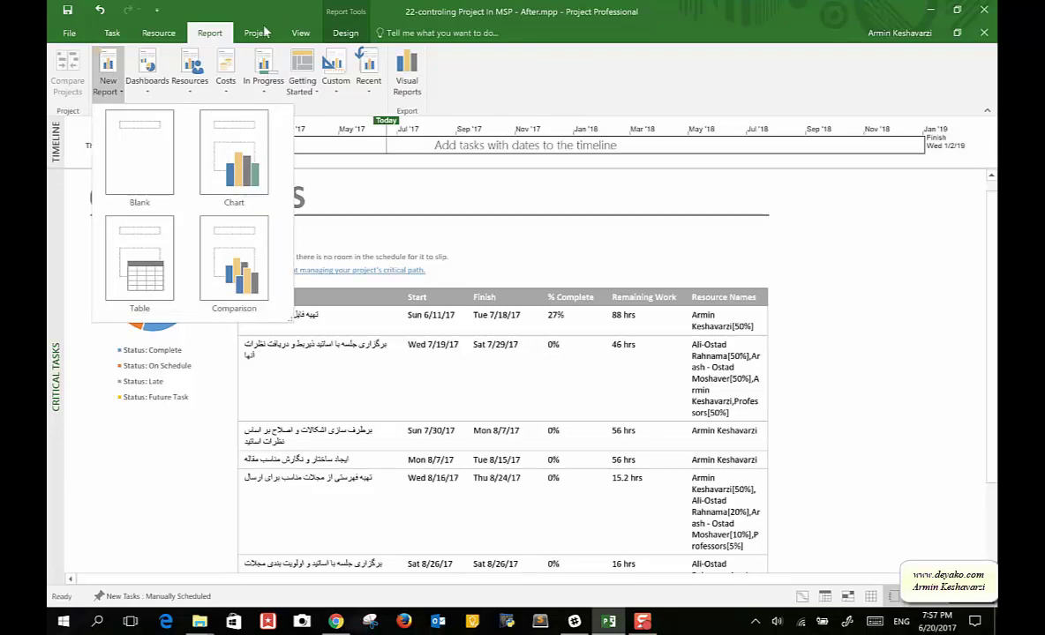
{"action": "left_click", "coordinate": [335, 68]}
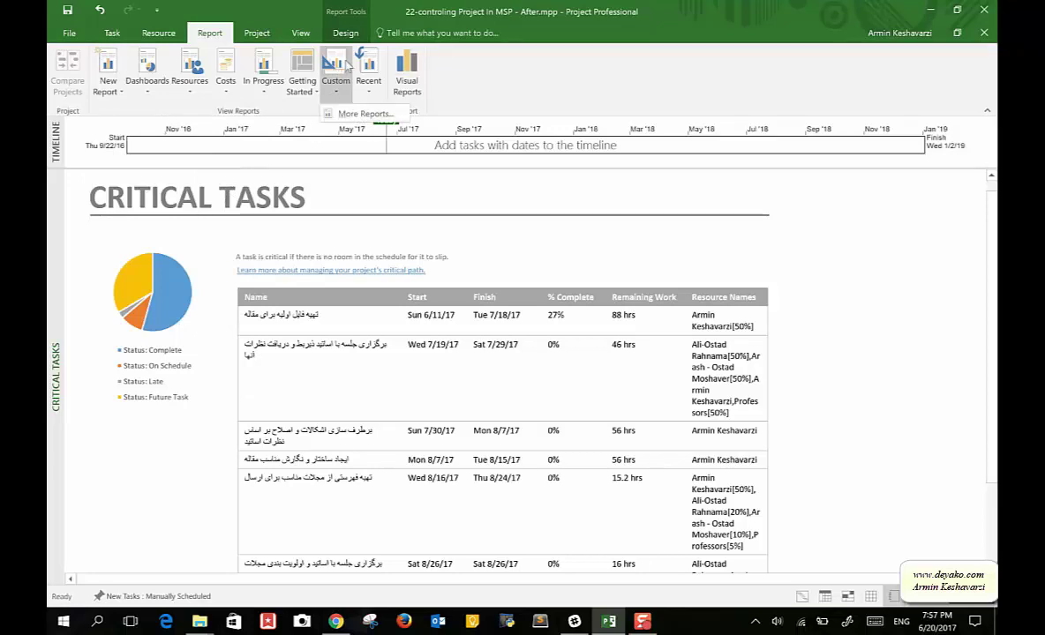
{"action": "left_click", "coordinate": [470, 83]}
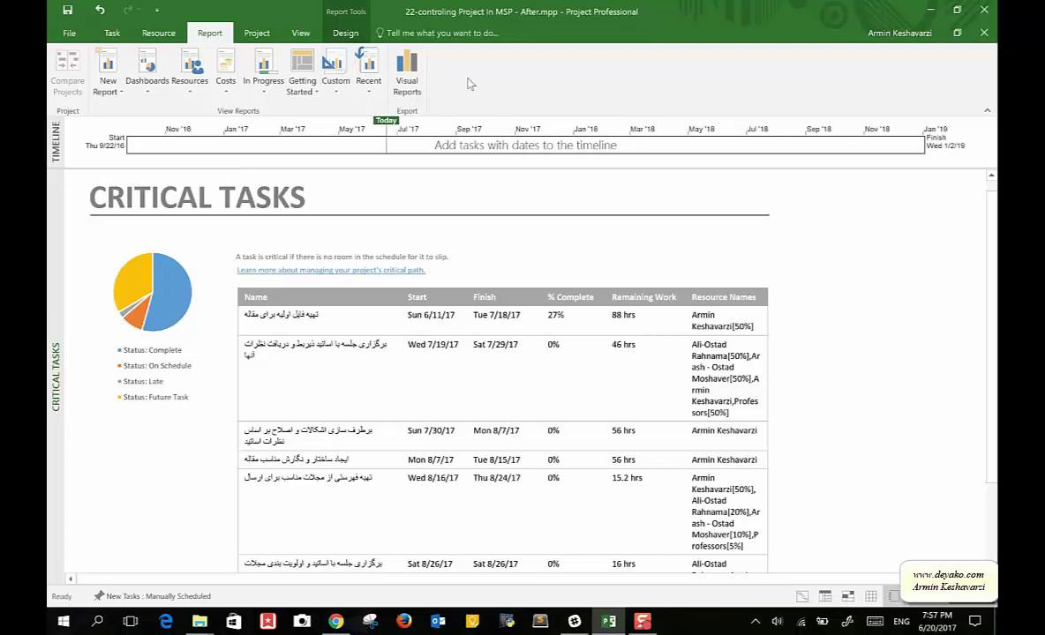
Step: Open the visual report templates and preview the samples for Baseline Work Report, Budget Work Report and Cash Flow Report (Metric)
{"action": "left_click", "coordinate": [402, 66]}
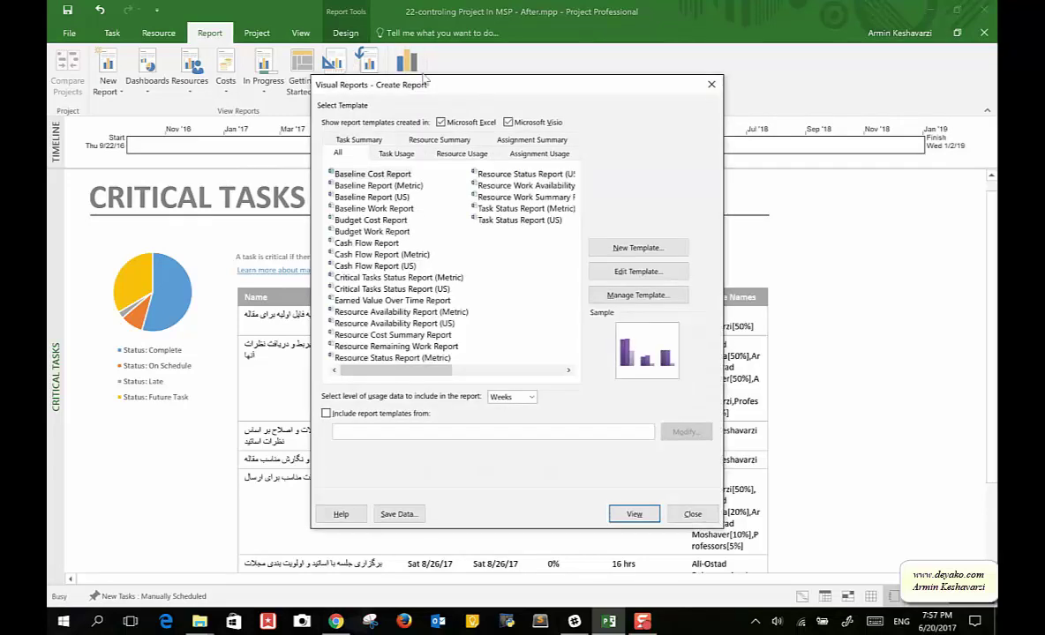
{"action": "left_click_drag", "start_coordinate": [432, 85], "coordinate": [359, 93]}
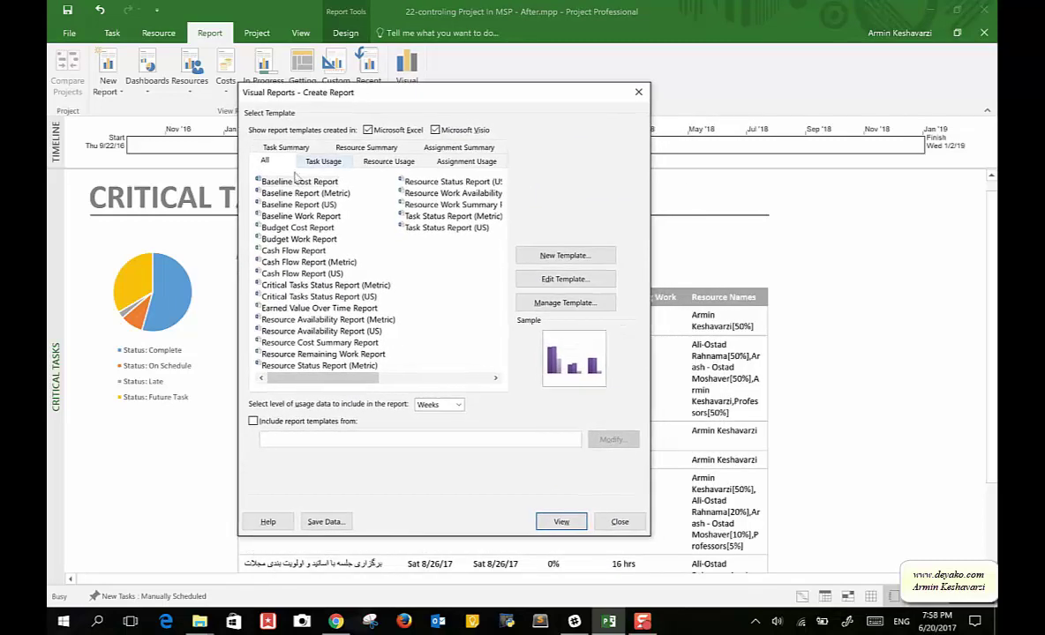
{"action": "scroll", "coordinate": [310, 229], "scroll_direction": "right", "scroll_amount": 2}
{"action": "scroll", "coordinate": [310, 228], "scroll_direction": "left", "scroll_amount": 2}
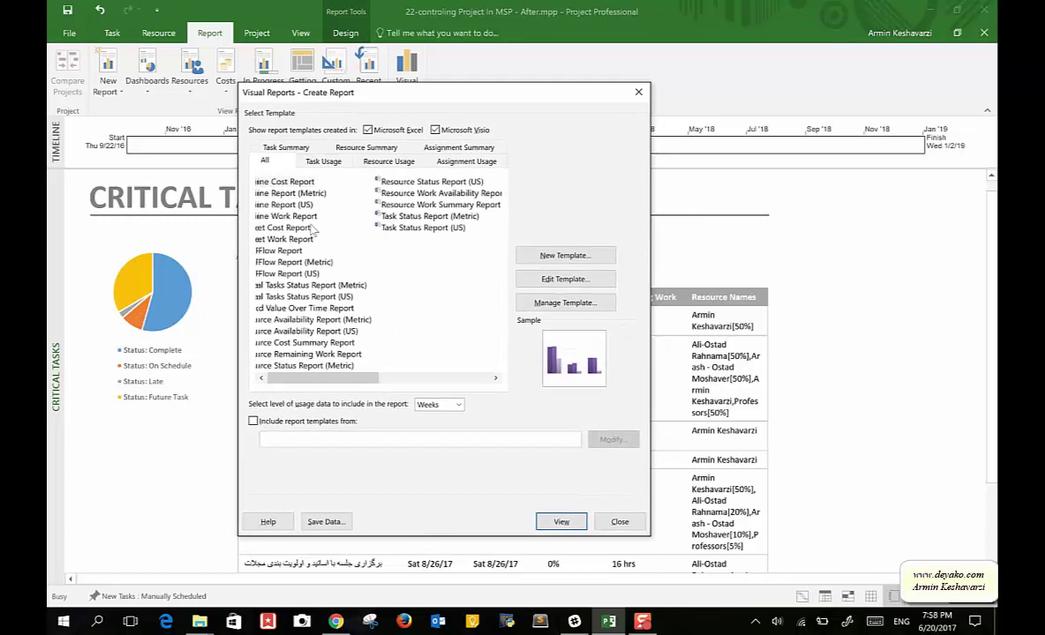
{"action": "left_click", "coordinate": [293, 217]}
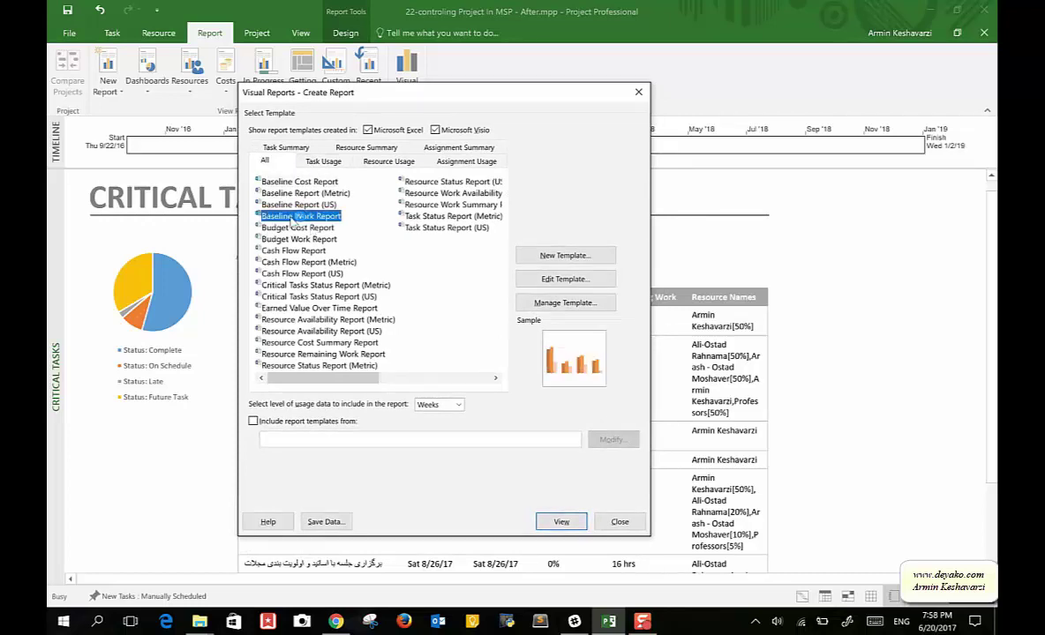
{"action": "left_click", "coordinate": [303, 206]}
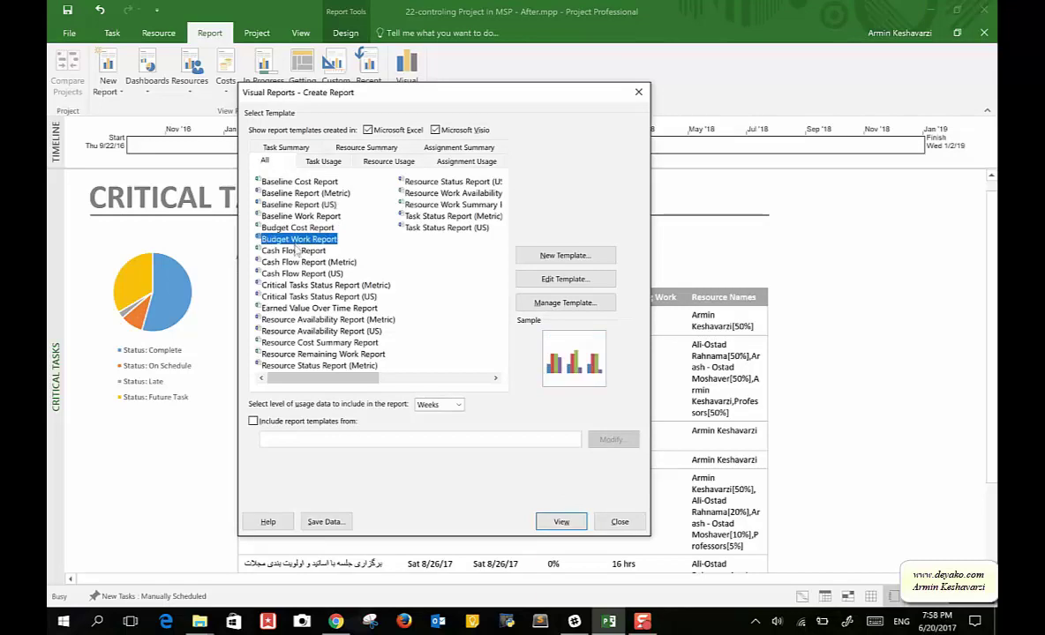
{"action": "left_click", "coordinate": [291, 262]}
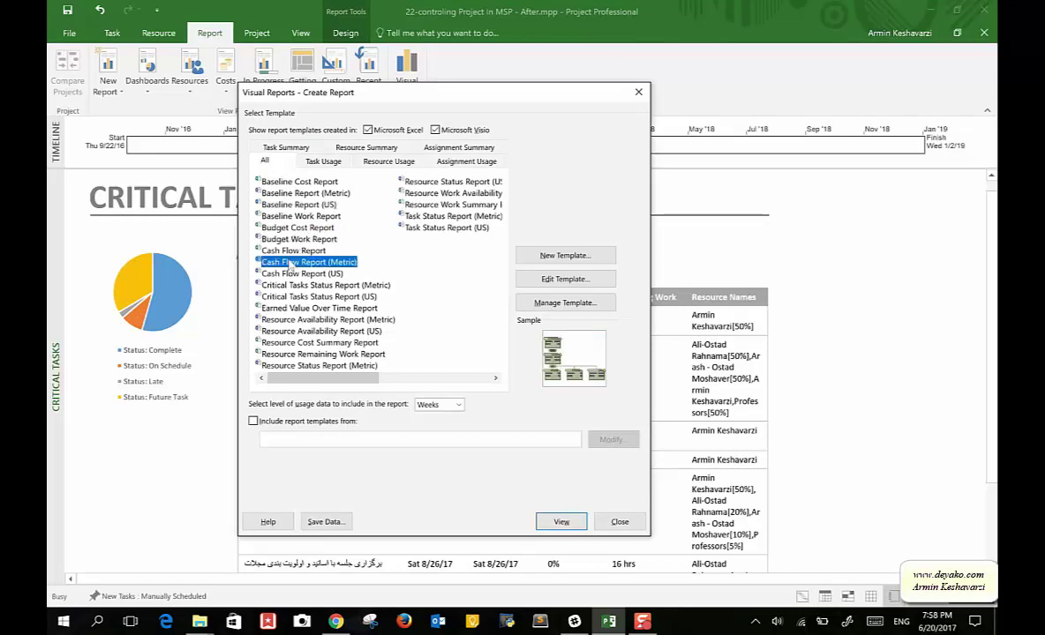
Step: Generate the Budget Cost Report visual report in Excel, maximize it, and review its chart and the Assignment Usage pivot table
{"action": "double_click", "coordinate": [322, 229]}
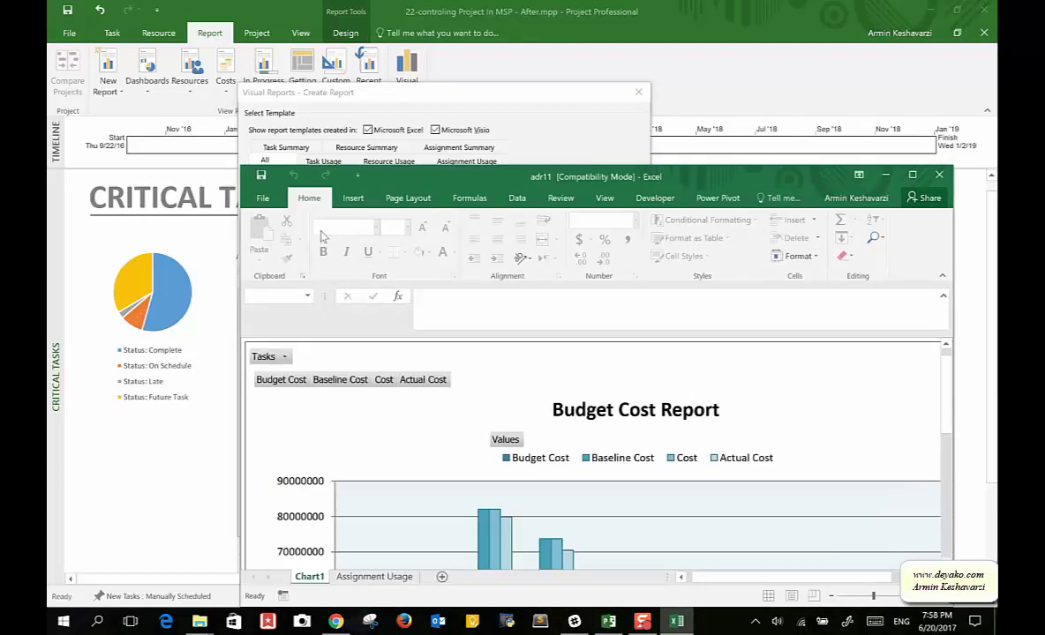
{"action": "left_click", "coordinate": [911, 174]}
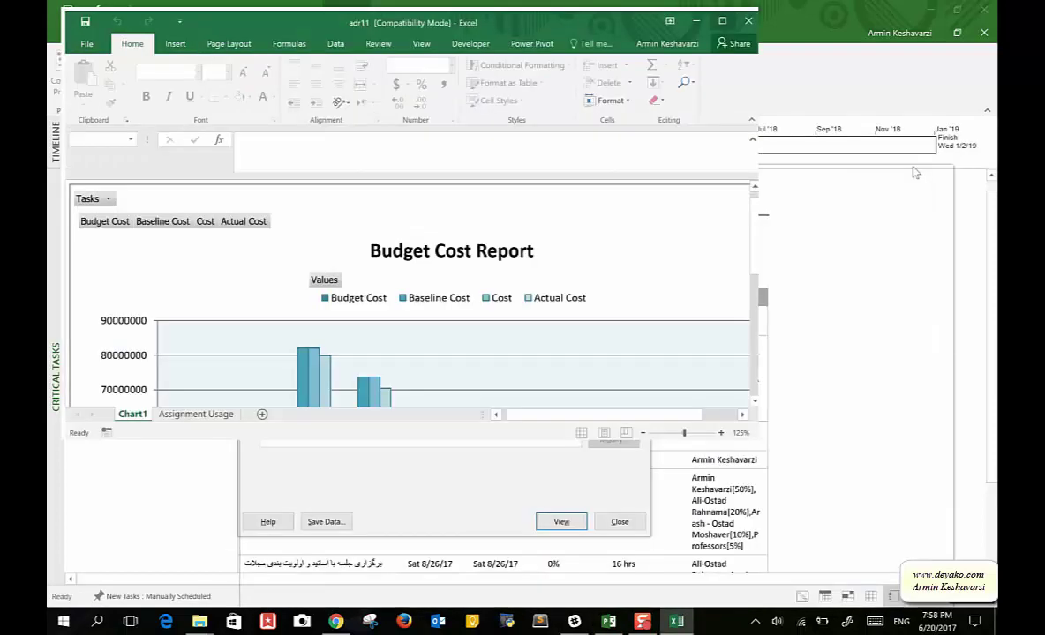
{"action": "scroll", "coordinate": [578, 269], "scroll_direction": "down", "scroll_amount": 5}
{"action": "scroll", "coordinate": [578, 269], "scroll_direction": "up", "scroll_amount": 5}
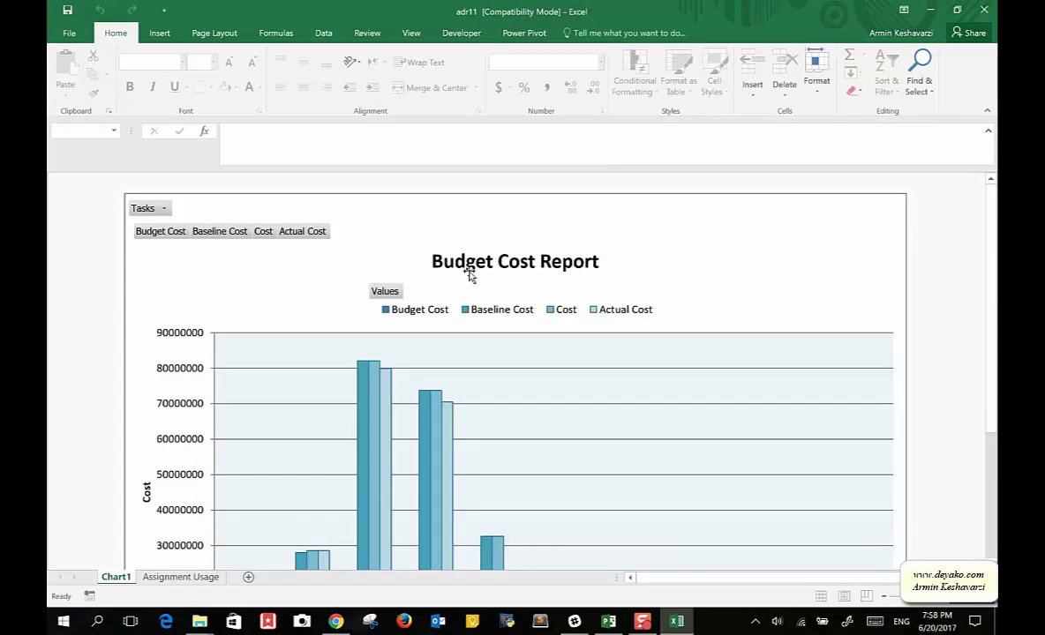
{"action": "scroll", "coordinate": [585, 274], "scroll_direction": "down", "scroll_amount": 2}
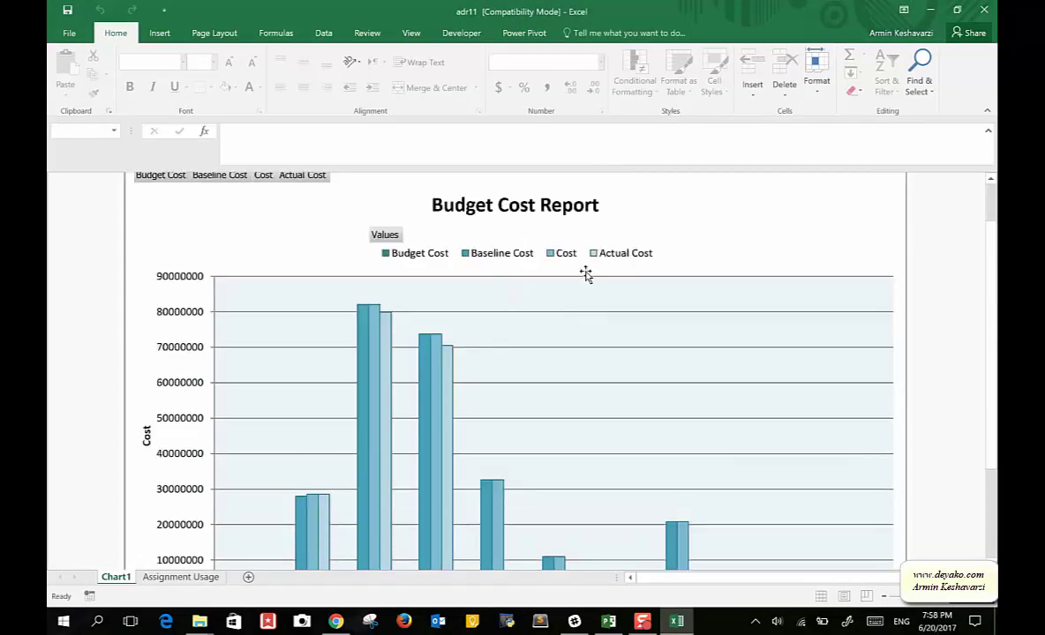
{"action": "scroll", "coordinate": [585, 275], "scroll_direction": "down", "scroll_amount": 2}
{"action": "scroll", "coordinate": [585, 275], "scroll_direction": "down", "scroll_amount": 3}
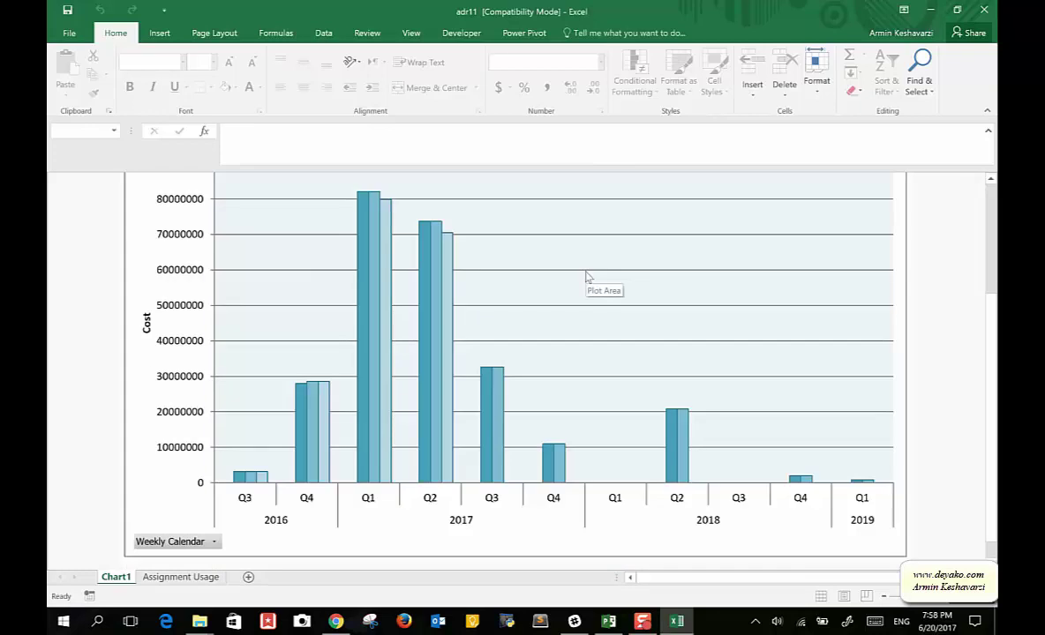
{"action": "left_click", "coordinate": [177, 576]}
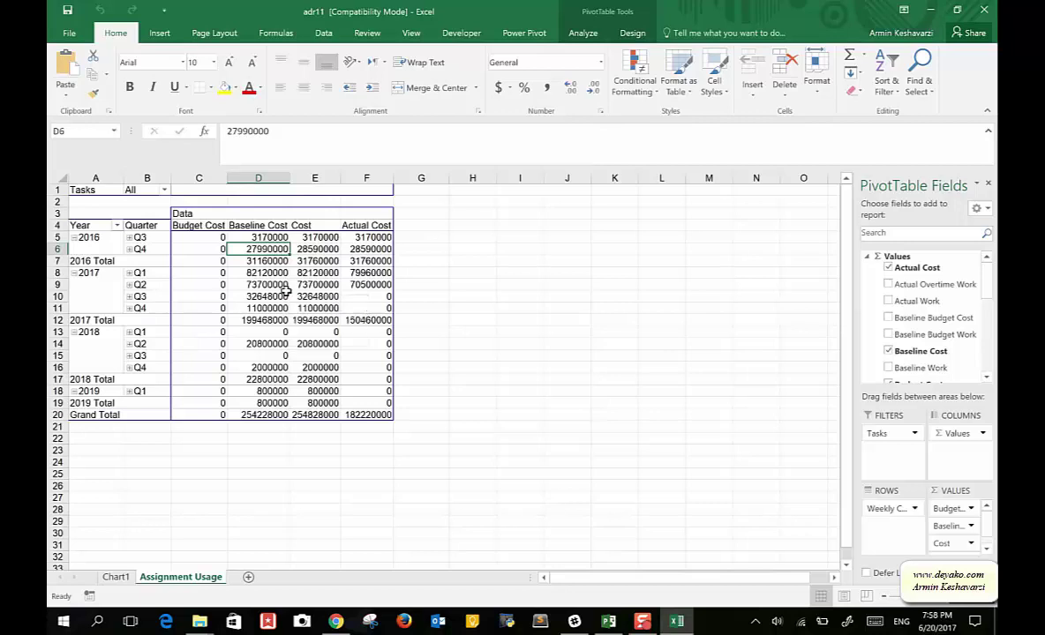
Step: Close the Budget Cost Report workbook without saving it and leave the visual report templates
{"action": "left_click", "coordinate": [984, 9]}
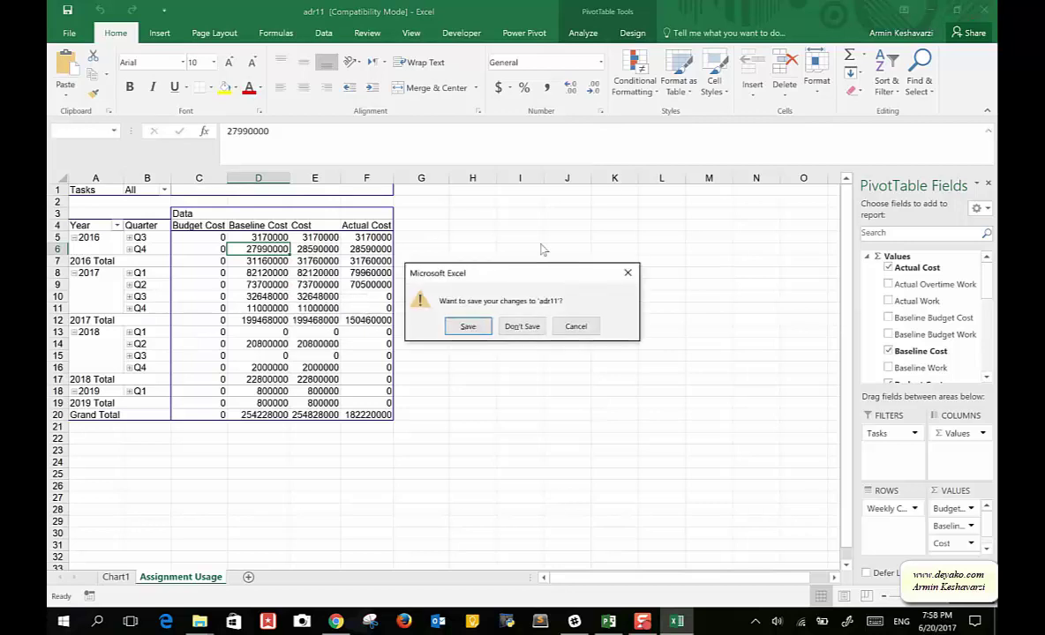
{"action": "left_click", "coordinate": [508, 328]}
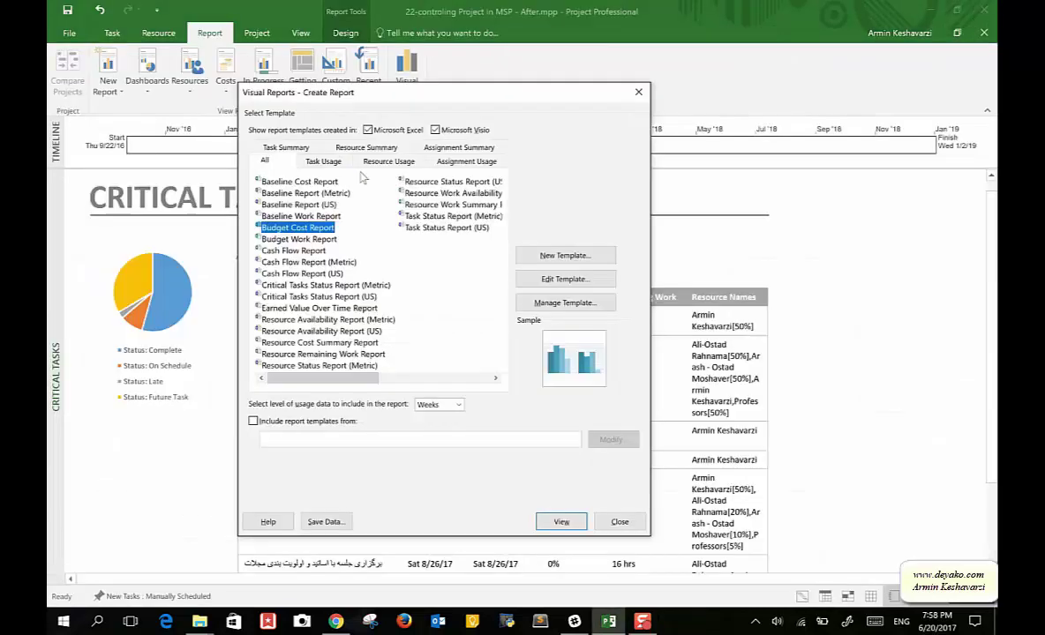
{"action": "left_click", "coordinate": [638, 92]}
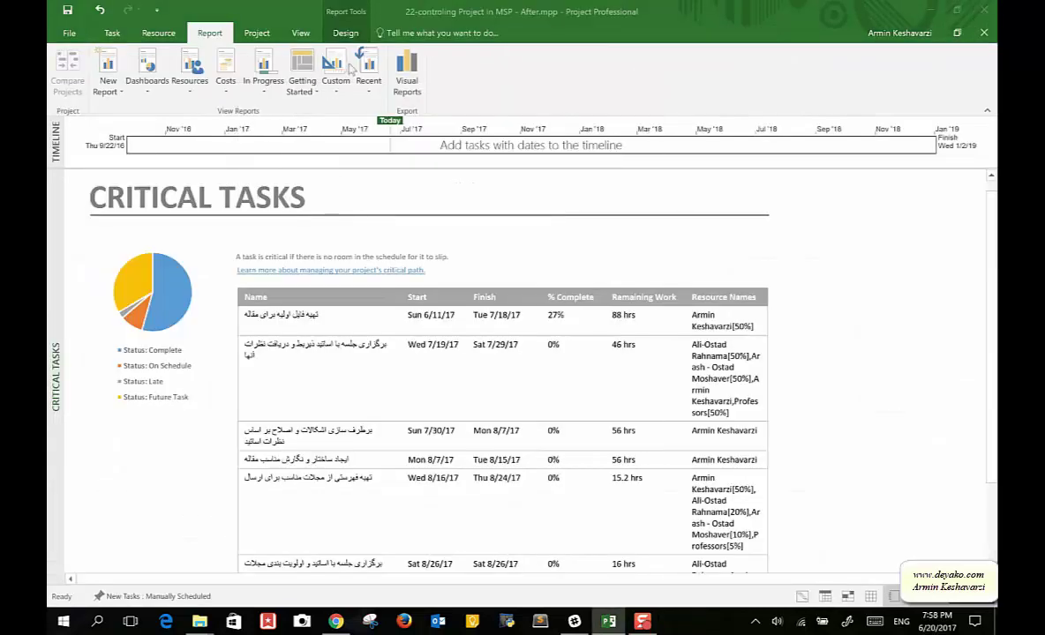
Step: Switch back to the Gantt Chart view and highlight the Task Name through Finish columns of the task table
{"action": "left_click", "coordinate": [119, 37]}
{"action": "left_click", "coordinate": [65, 64]}
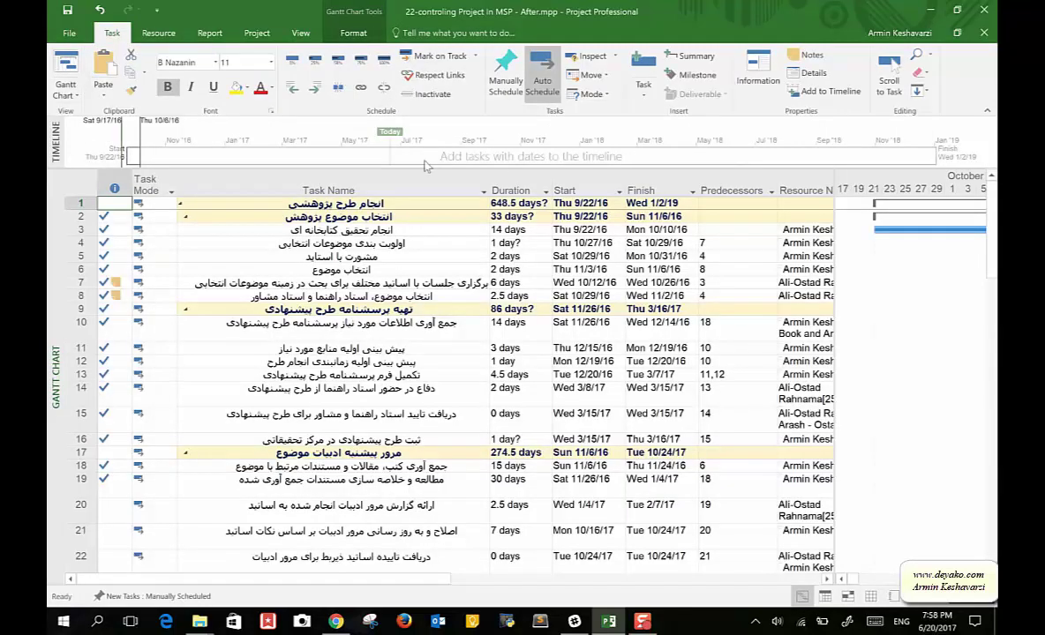
{"action": "left_click_drag", "start_coordinate": [388, 173], "coordinate": [689, 203]}
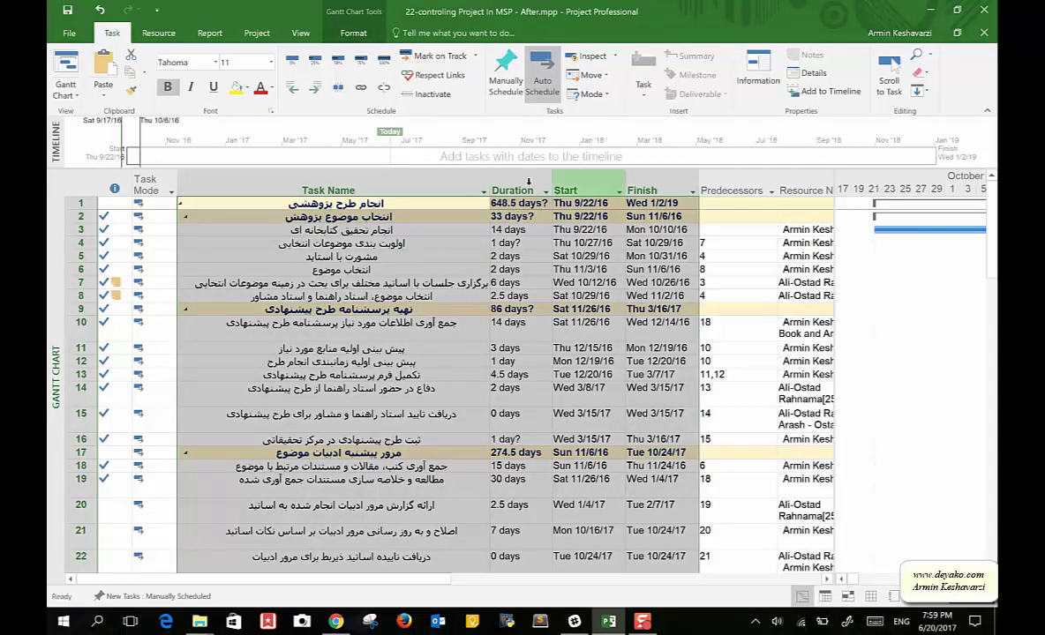
{"action": "left_click", "coordinate": [388, 270]}
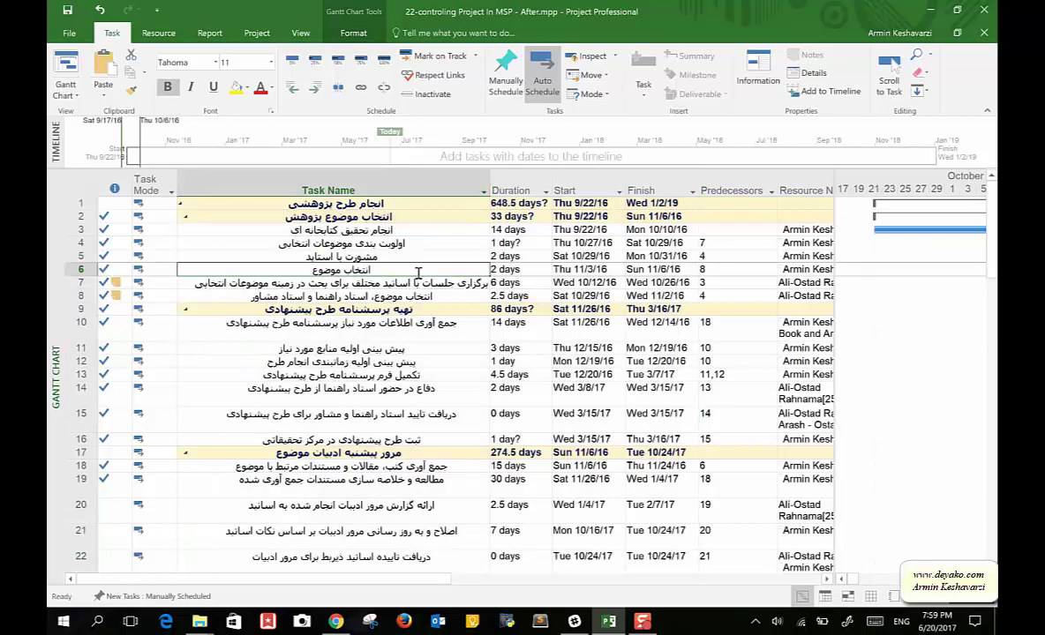
{"action": "left_click", "coordinate": [295, 33]}
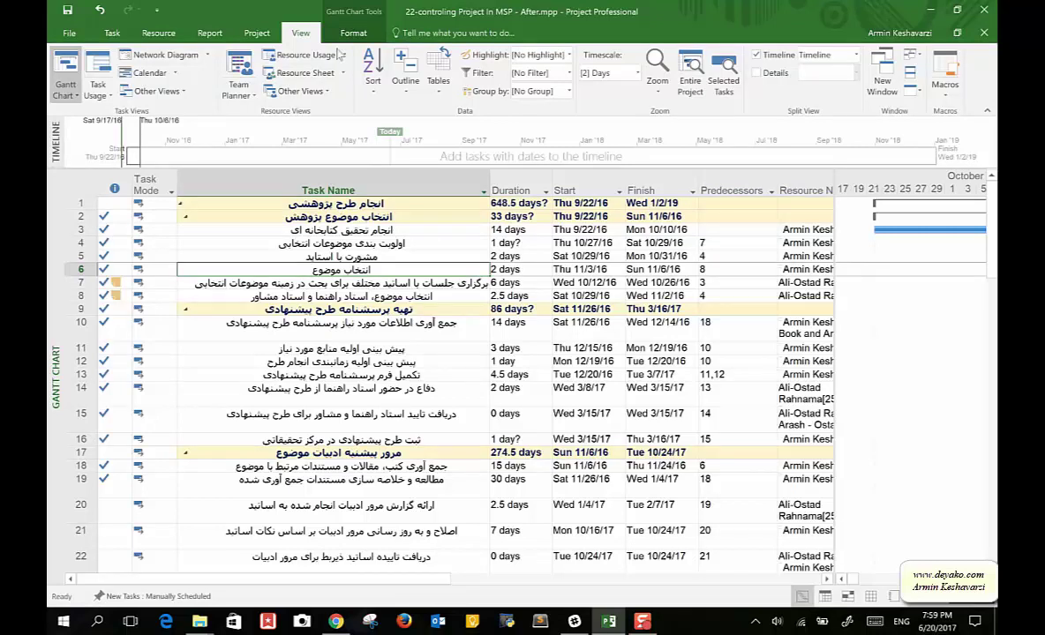
{"action": "left_click", "coordinate": [276, 176]}
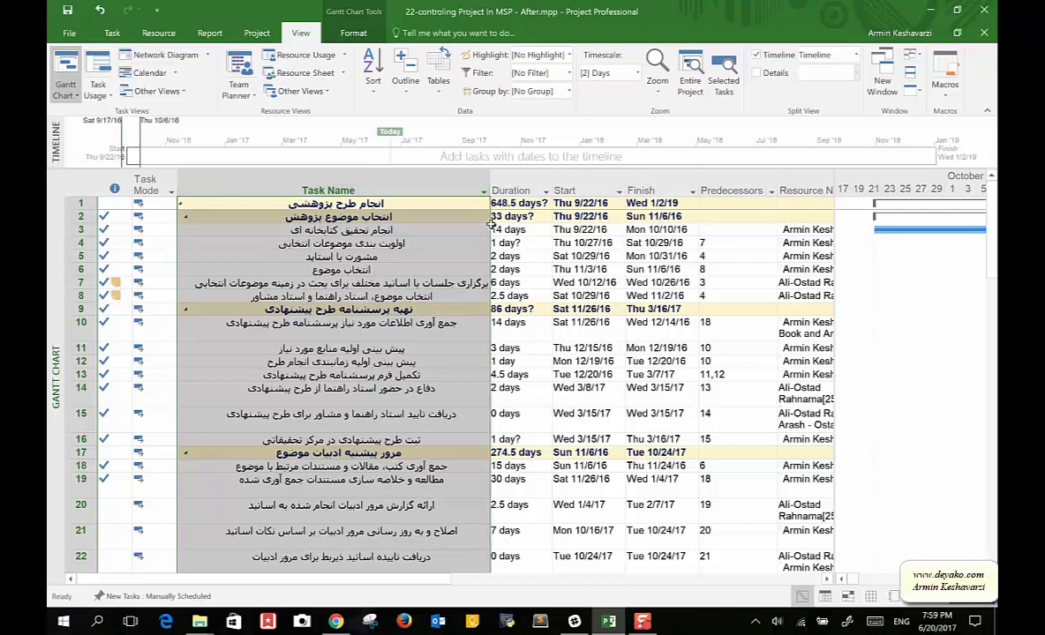
{"action": "left_click", "coordinate": [353, 34]}
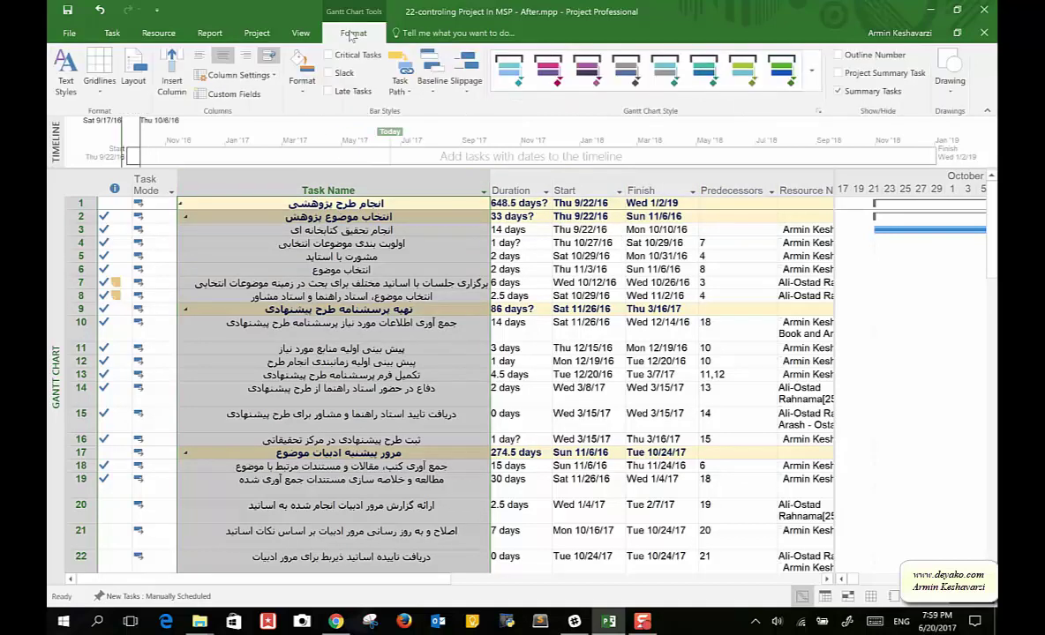
{"action": "left_click", "coordinate": [250, 33]}
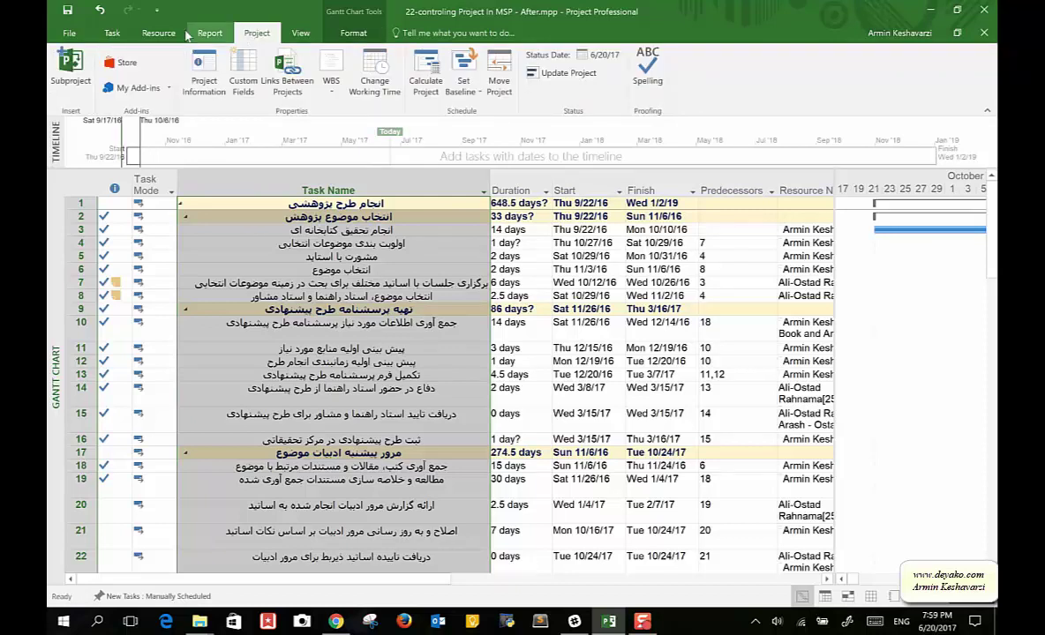
{"action": "left_click", "coordinate": [219, 33]}
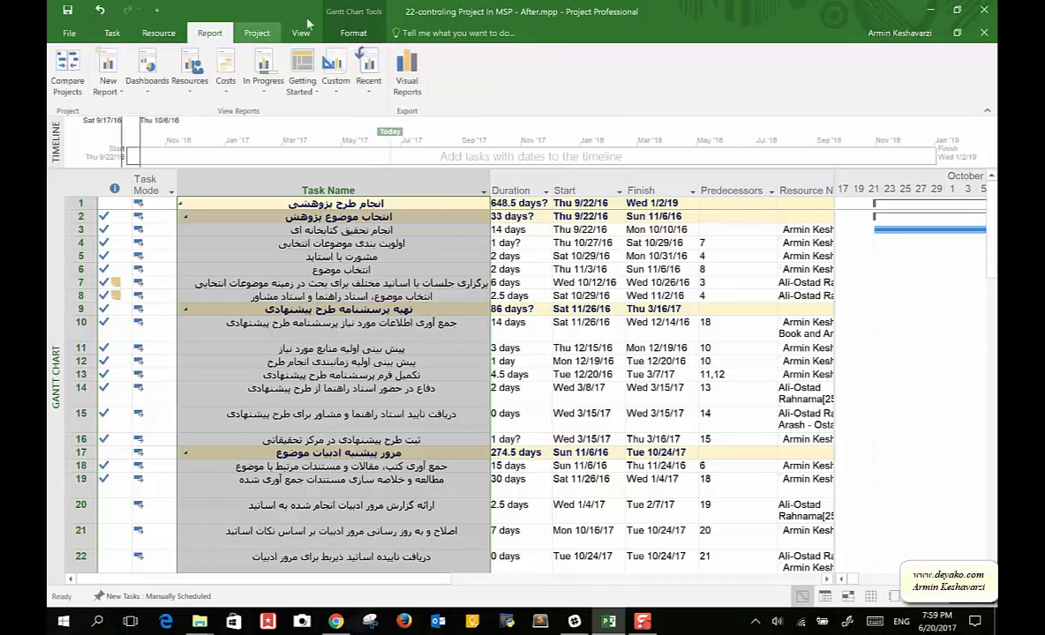
Step: Create a new blank report, keeping the default report name and title
{"action": "left_click", "coordinate": [246, 243]}
{"action": "left_click", "coordinate": [106, 80]}
{"action": "left_click", "coordinate": [137, 131]}
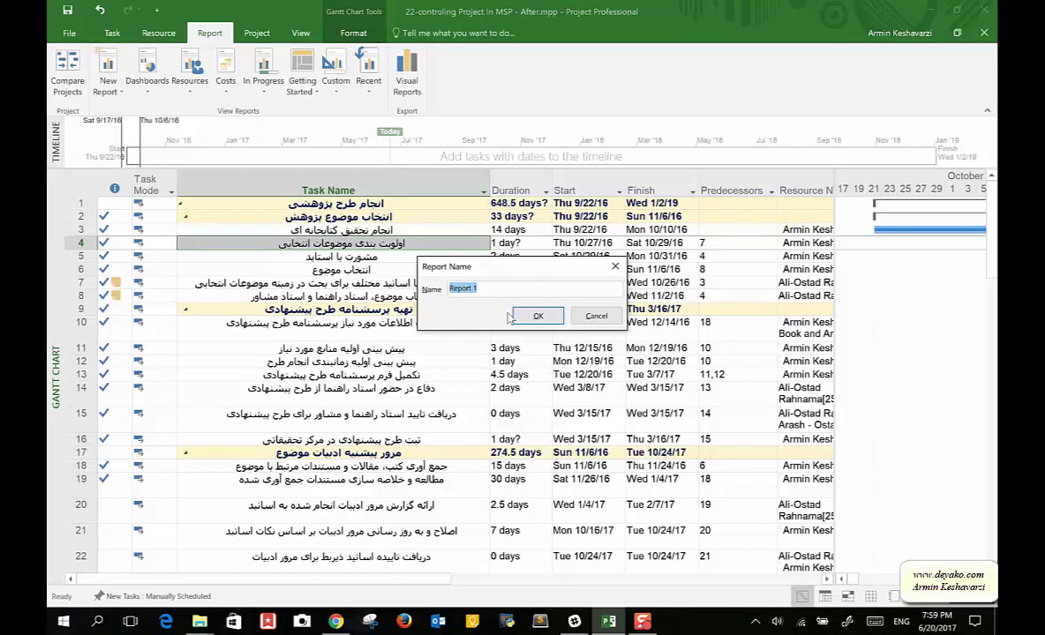
{"action": "left_click", "coordinate": [532, 316]}
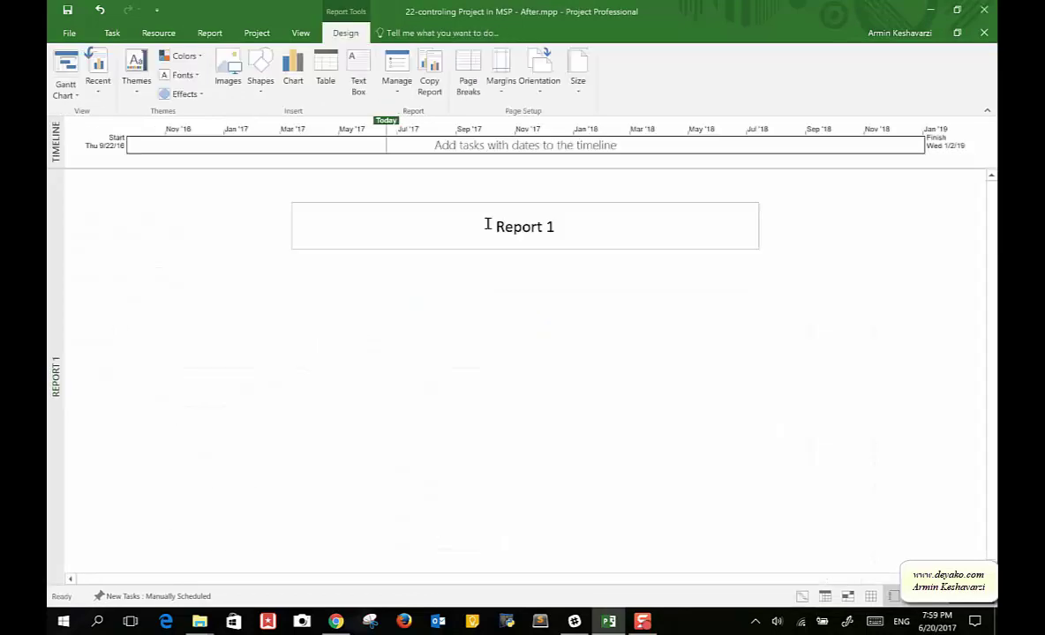
{"action": "left_click", "coordinate": [487, 227]}
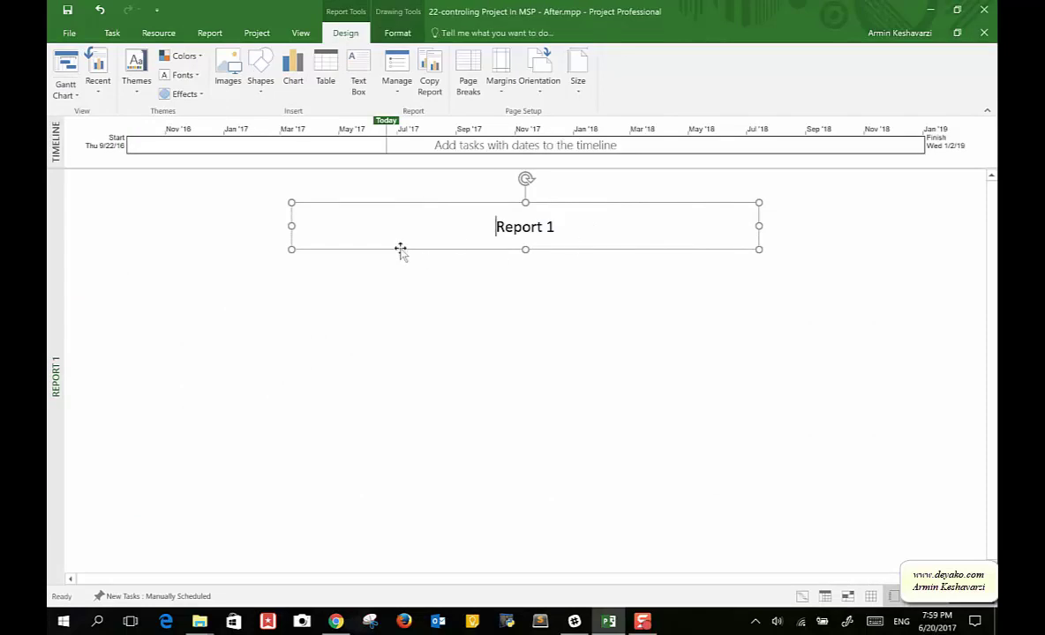
{"action": "left_click", "coordinate": [447, 347]}
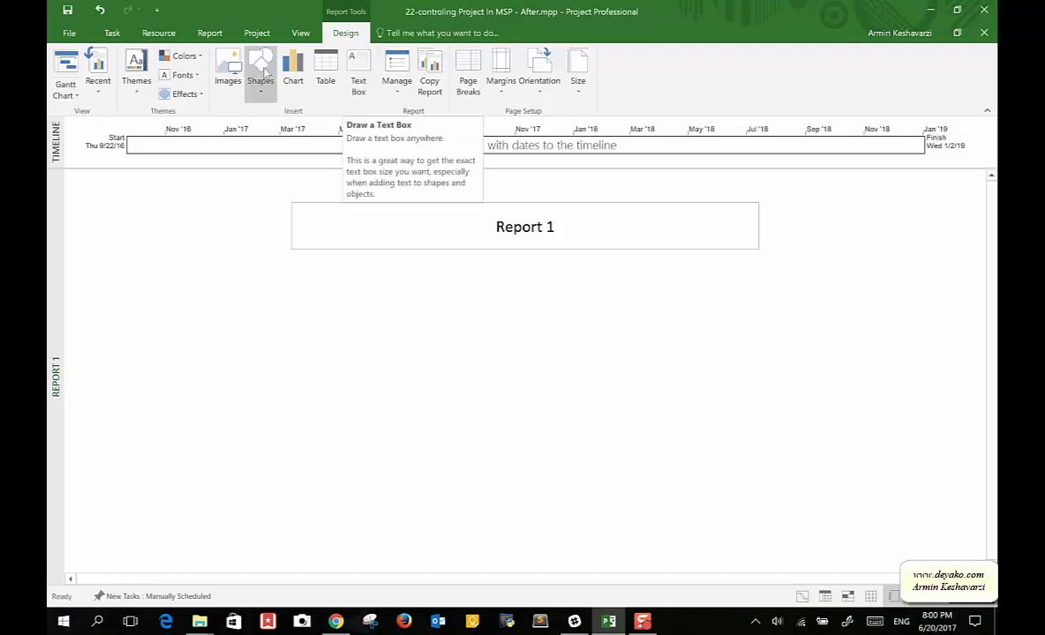
{"action": "left_click", "coordinate": [261, 74]}
{"action": "left_click", "coordinate": [233, 72]}
{"action": "left_click", "coordinate": [465, 10]}
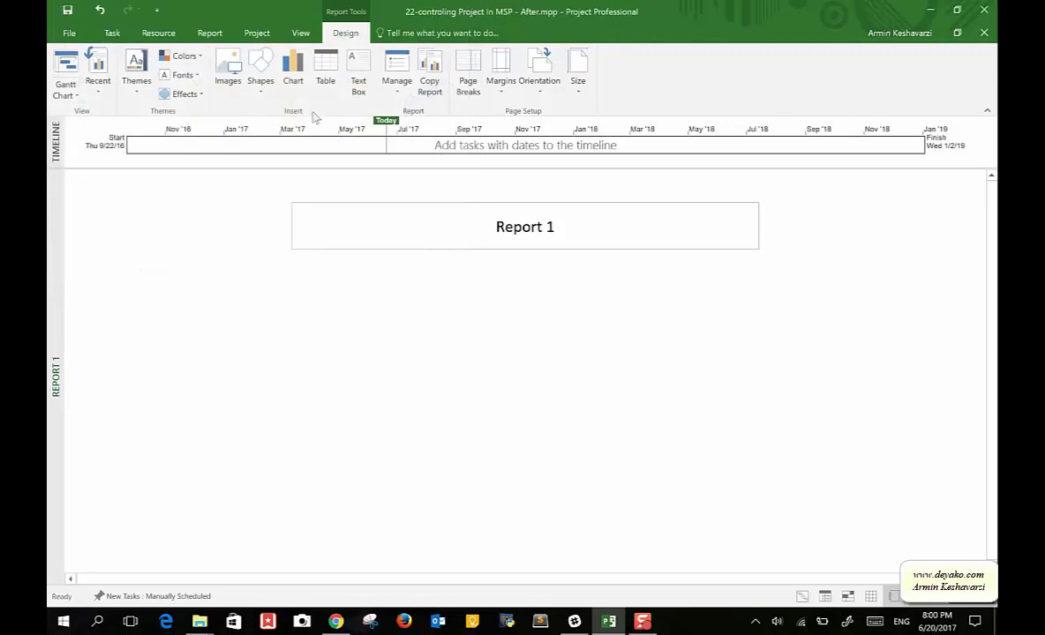
{"action": "left_click", "coordinate": [294, 80]}
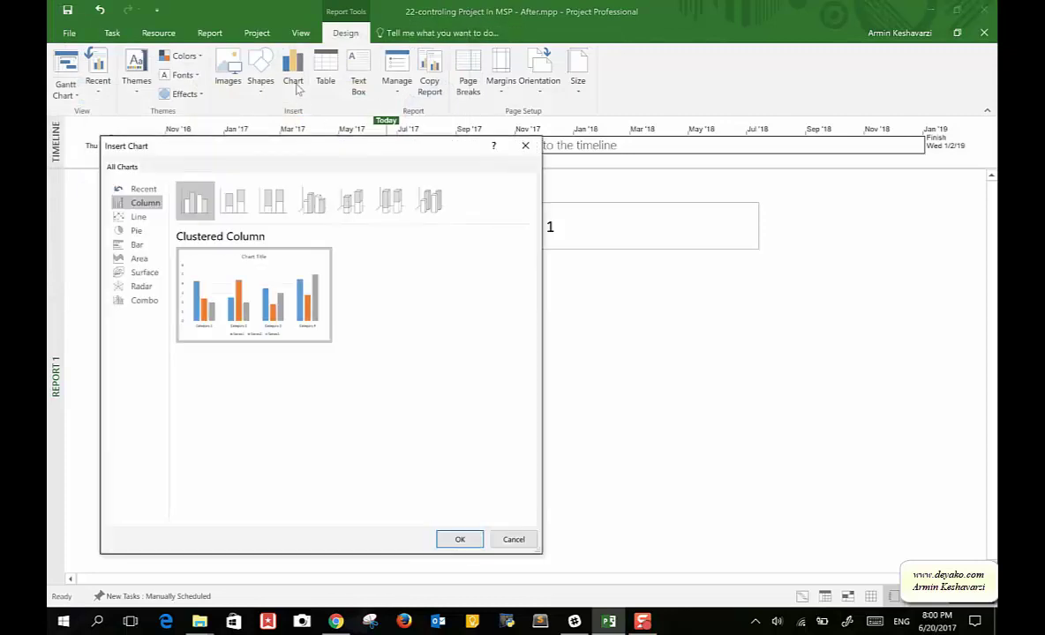
{"action": "left_click", "coordinate": [525, 146]}
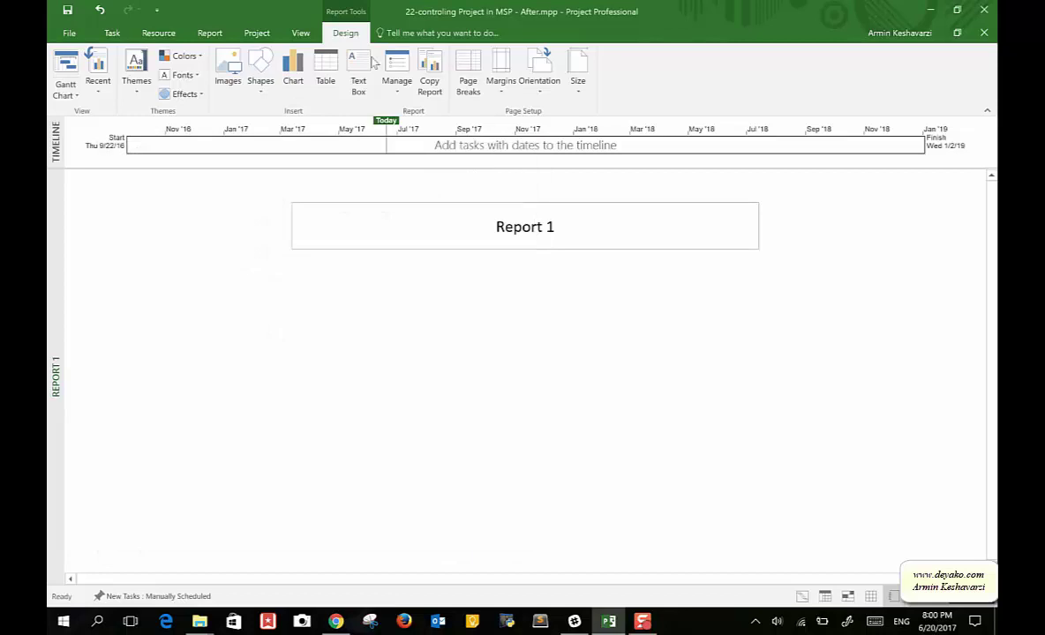
Step: Insert a table into the blank report and place it directly below the title box
{"action": "left_click", "coordinate": [332, 73]}
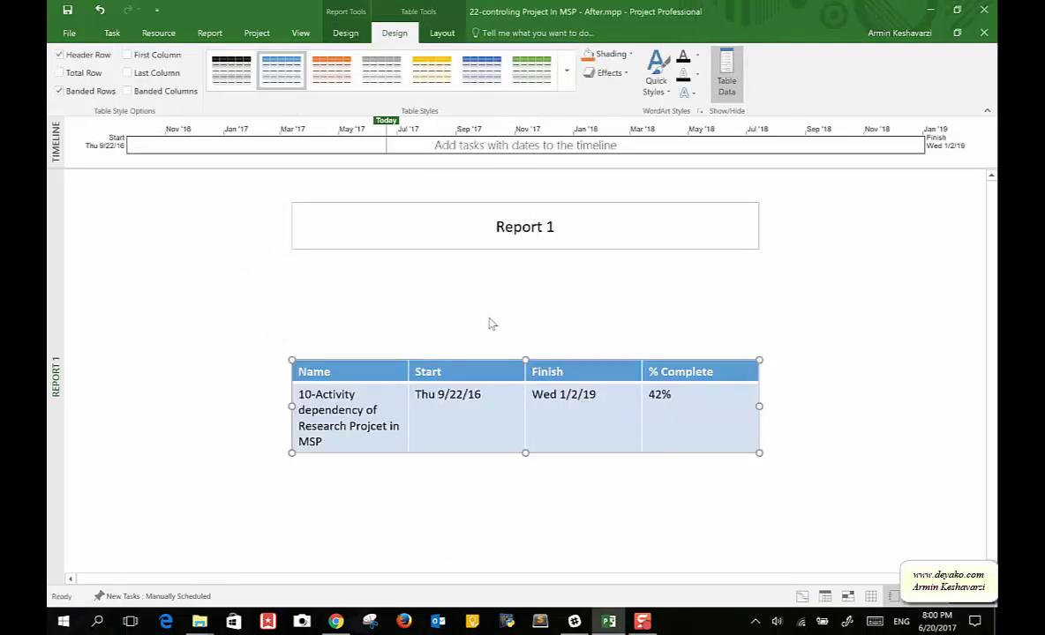
{"action": "left_click_drag", "start_coordinate": [430, 363], "coordinate": [432, 252]}
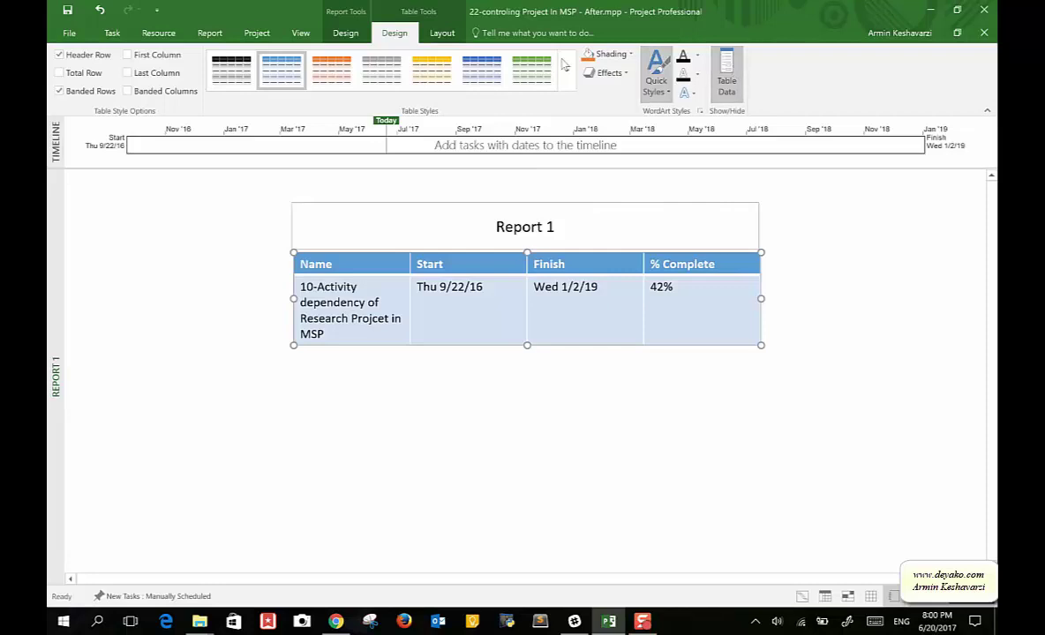
{"action": "left_click", "coordinate": [444, 34]}
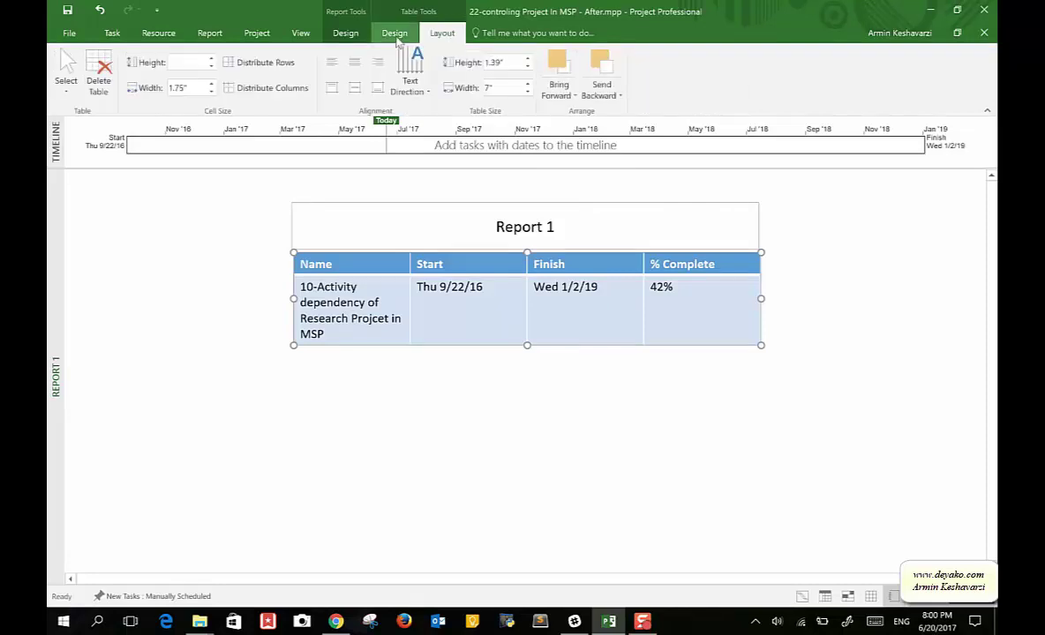
{"action": "left_click", "coordinate": [395, 35]}
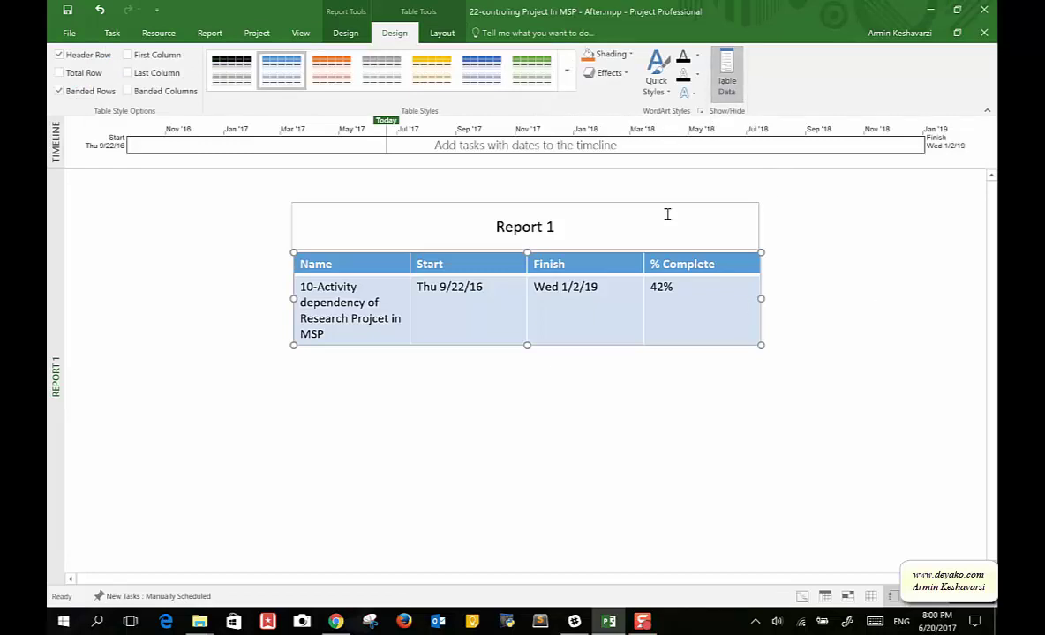
{"action": "left_click", "coordinate": [528, 479]}
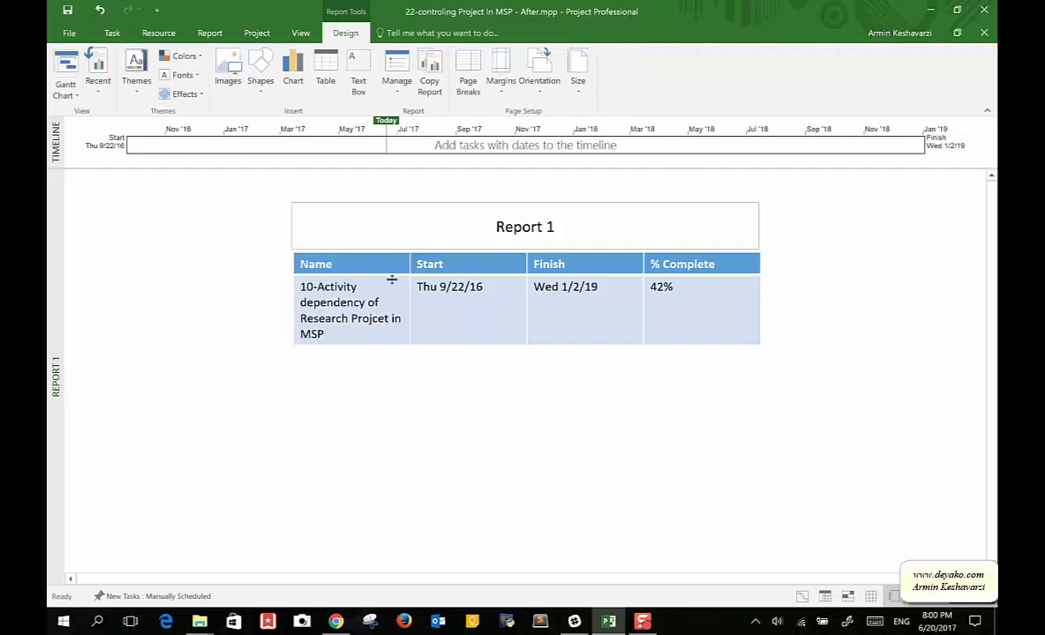
Step: Show the field list of the report table and examine which task fields it includes
{"action": "left_click", "coordinate": [342, 269]}
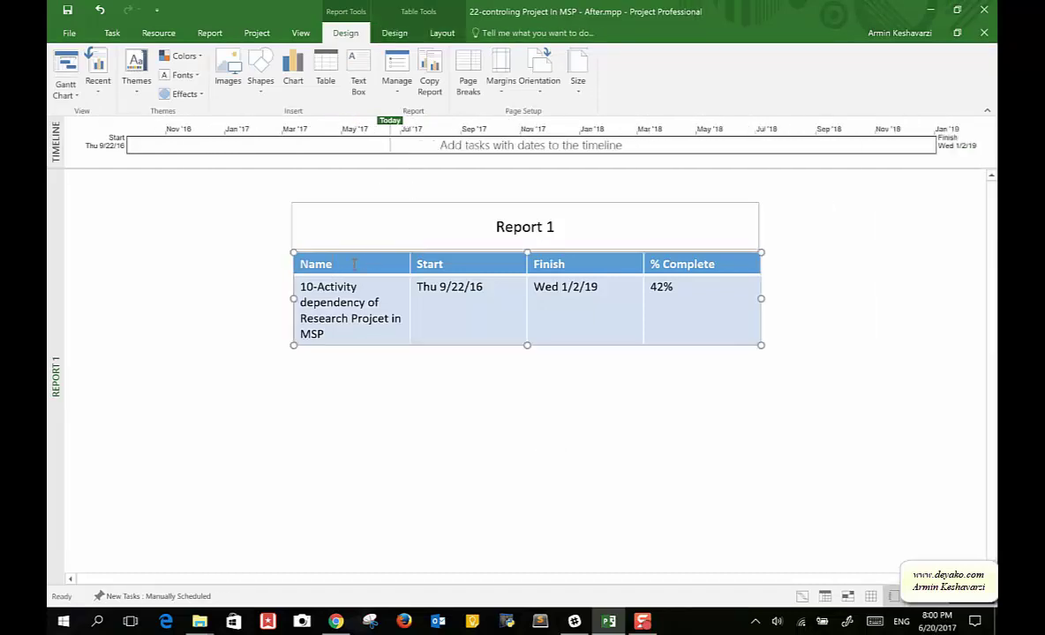
{"action": "left_click", "coordinate": [406, 33]}
{"action": "left_click", "coordinate": [728, 81]}
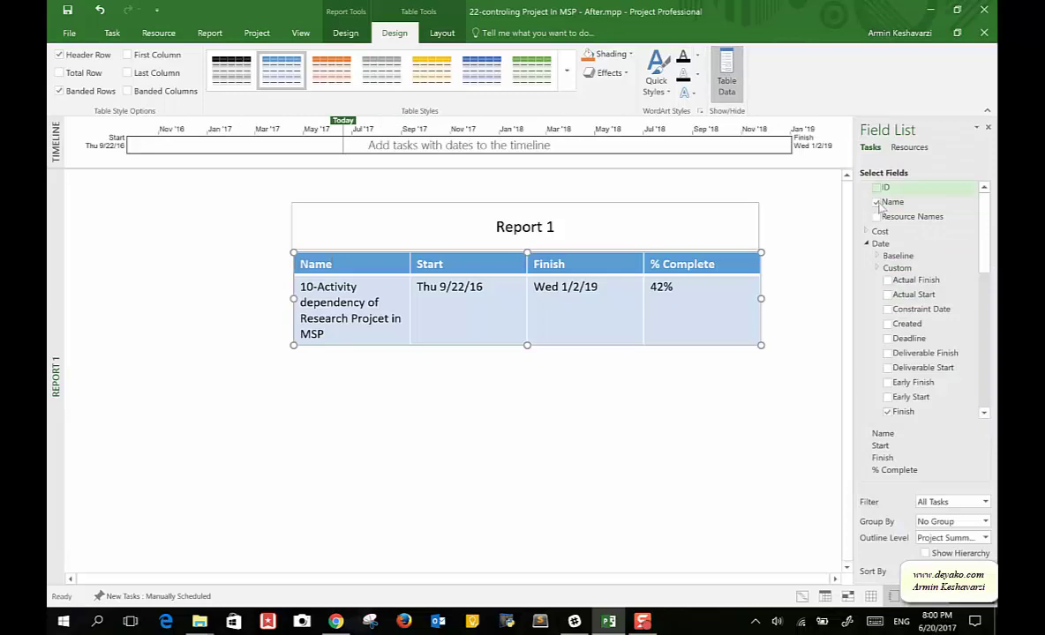
{"action": "left_click_drag", "start_coordinate": [987, 241], "coordinate": [991, 208]}
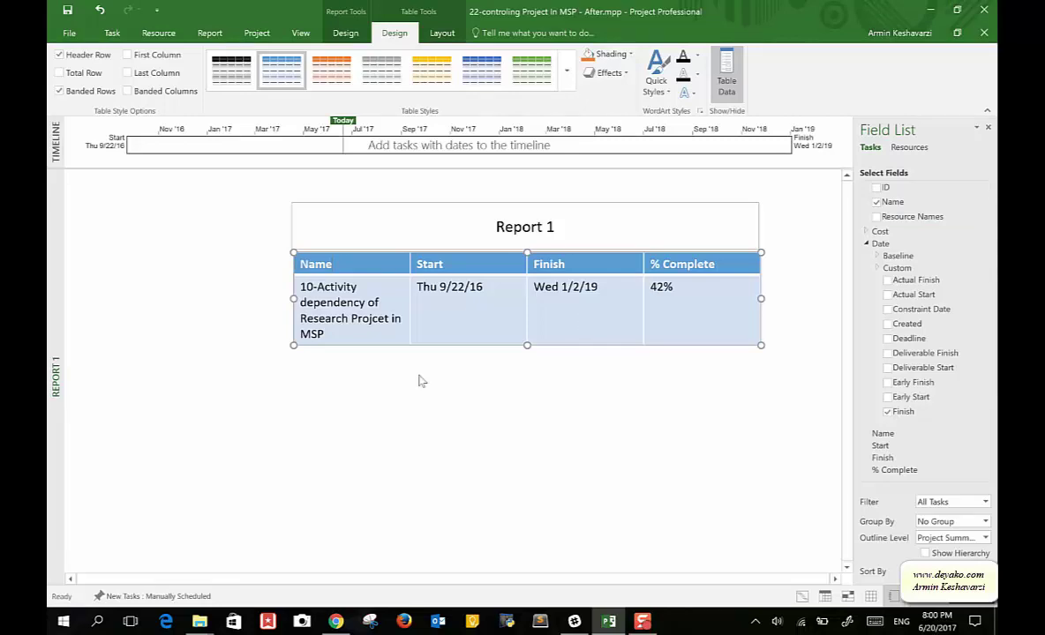
{"action": "left_click", "coordinate": [350, 378]}
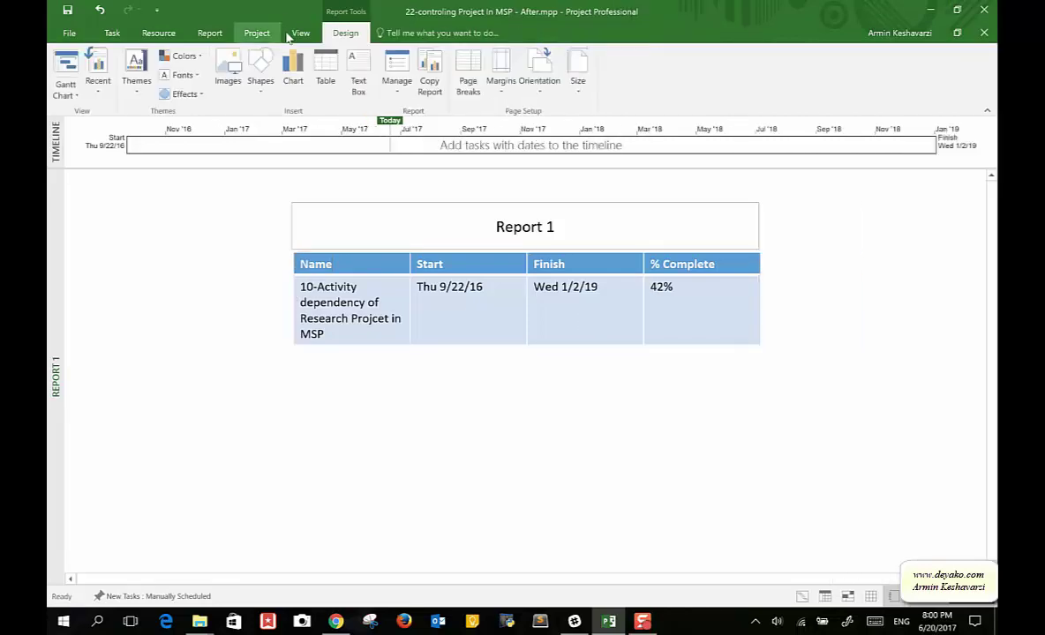
Step: Insert a Clustered Column chart into the report and position it just below the table, aligned with its left edge
{"action": "left_click", "coordinate": [293, 70]}
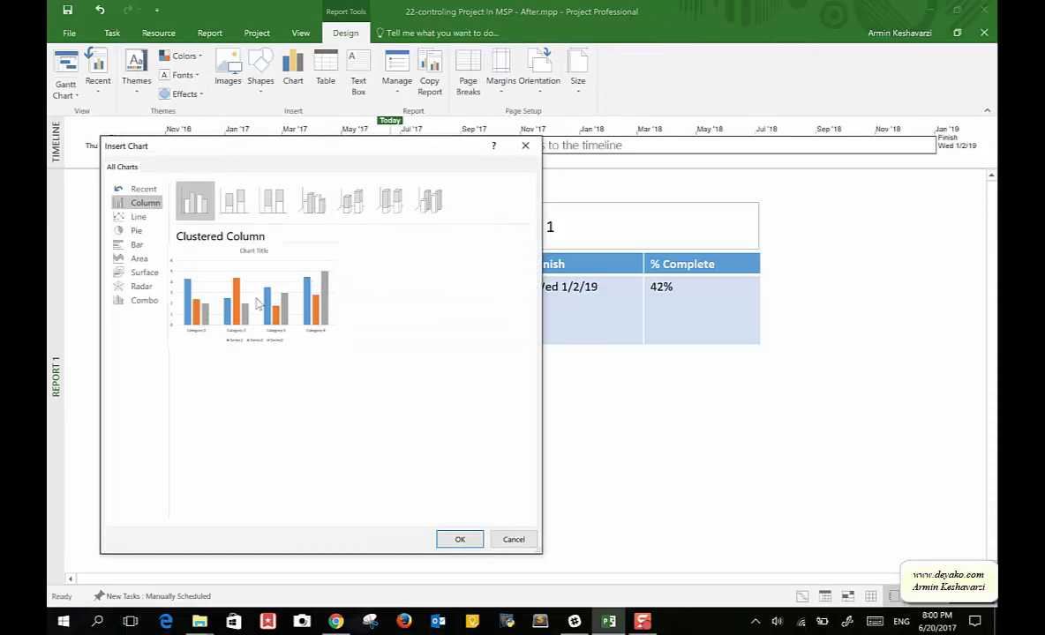
{"action": "left_click", "coordinate": [460, 539]}
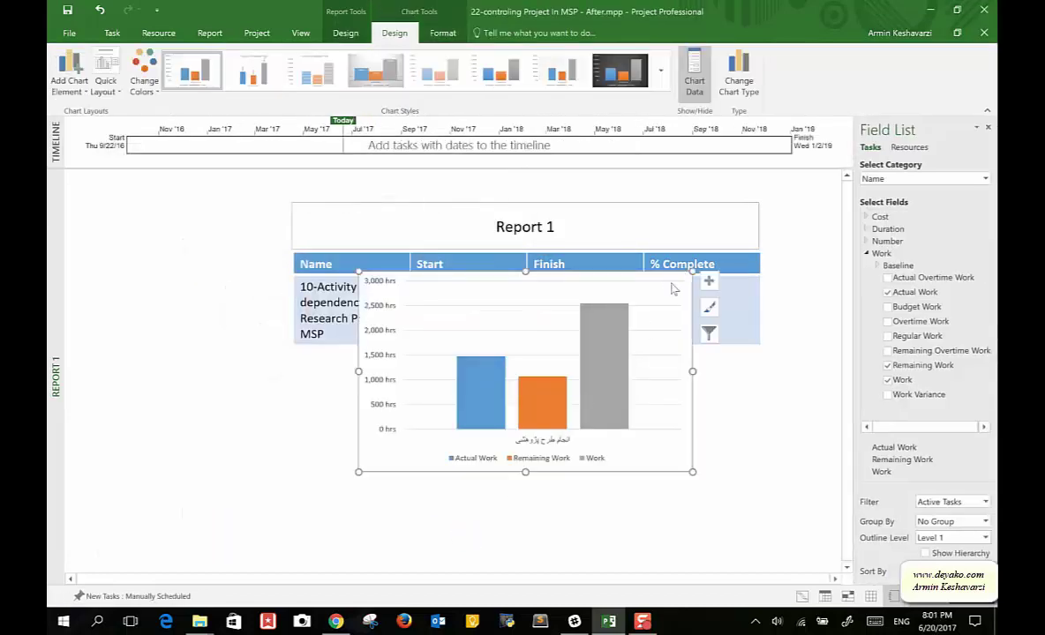
{"action": "left_click_drag", "start_coordinate": [673, 274], "coordinate": [610, 360]}
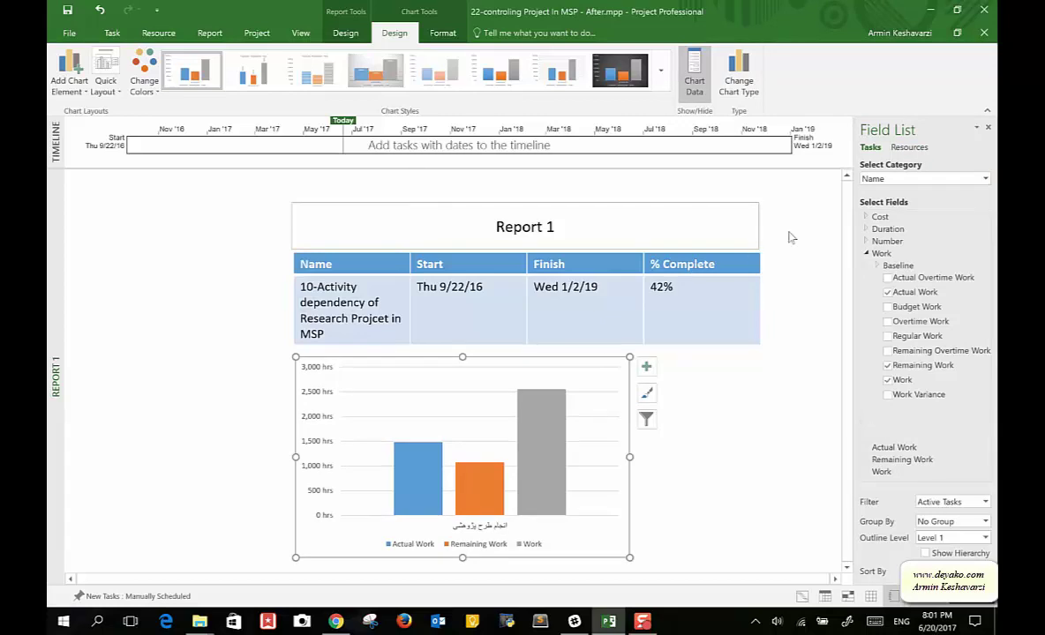
{"action": "left_click", "coordinate": [689, 276]}
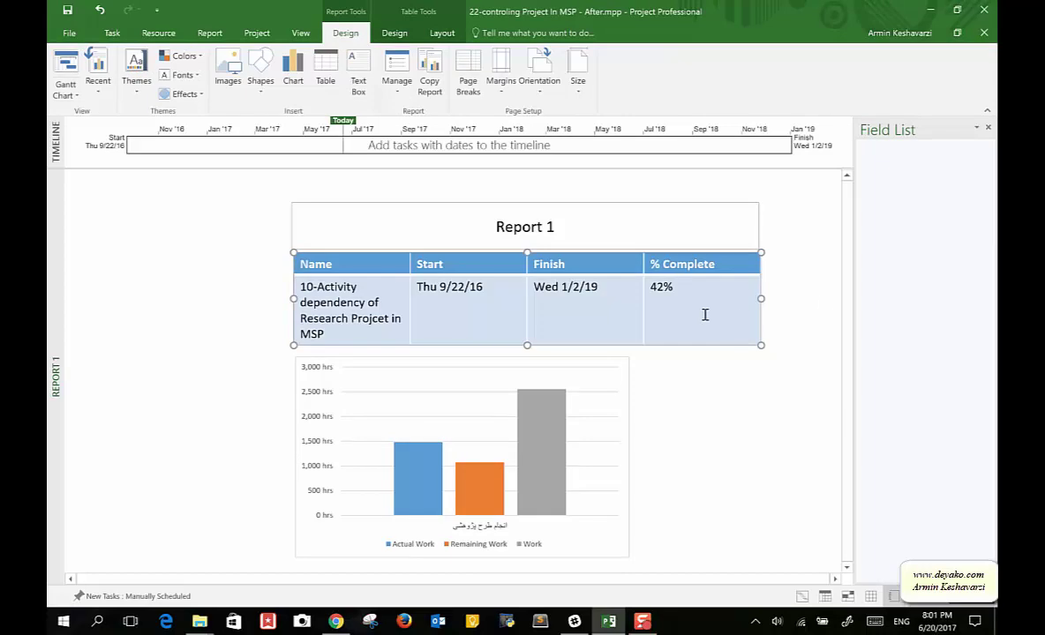
{"action": "left_click", "coordinate": [515, 397]}
{"action": "left_click", "coordinate": [701, 415]}
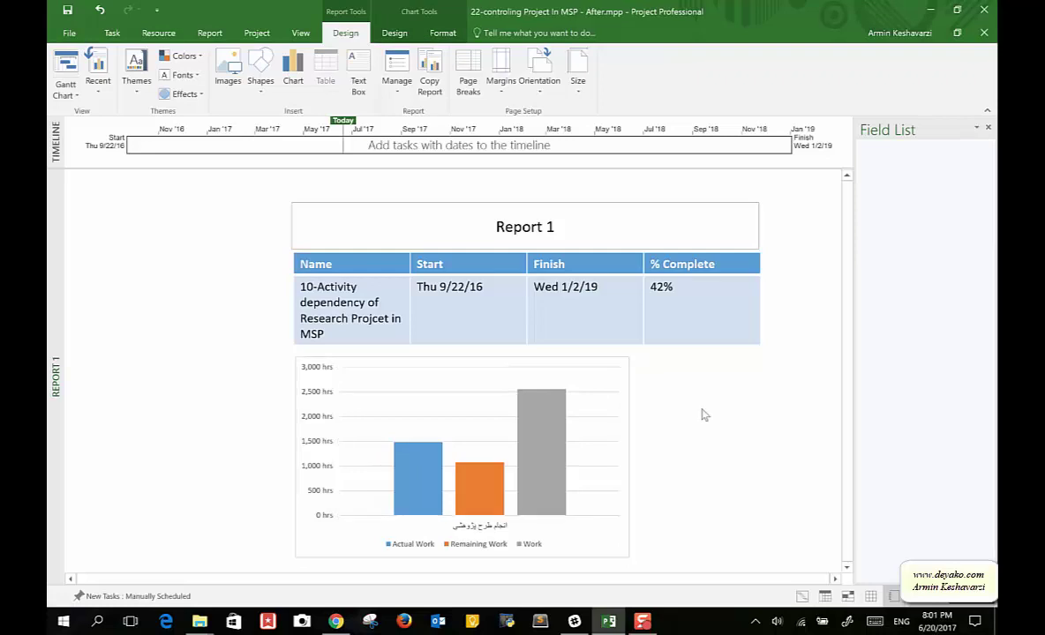
Step: Look through the report table's available task fields, and try showing resource data before returning the table to task data
{"action": "left_click", "coordinate": [697, 315]}
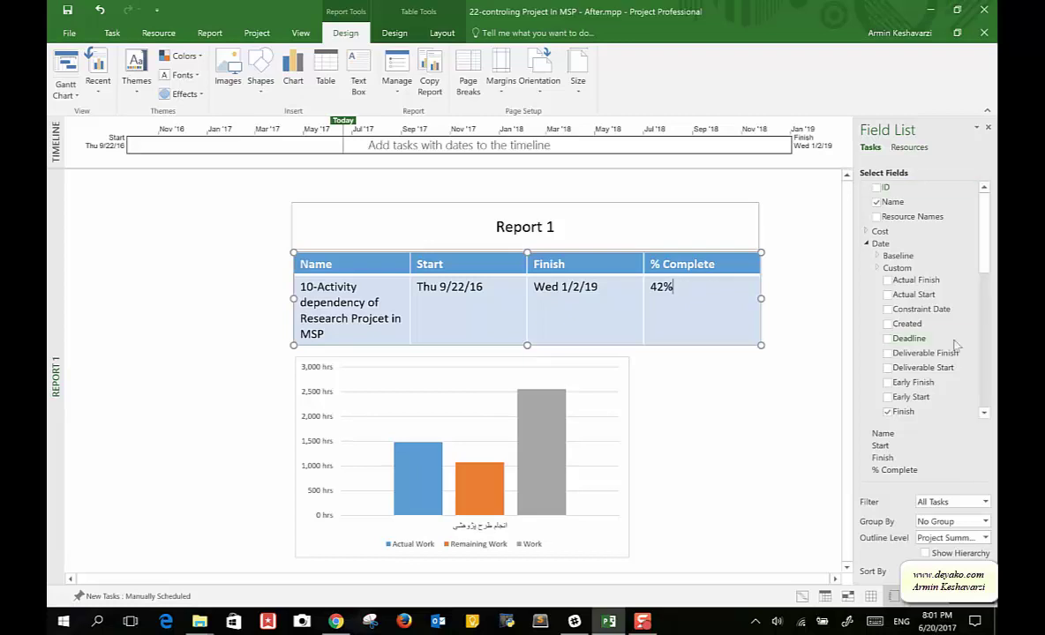
{"action": "scroll", "coordinate": [951, 347], "scroll_direction": "down", "scroll_amount": 9}
{"action": "scroll", "coordinate": [952, 347], "scroll_direction": "up", "scroll_amount": 4}
{"action": "scroll", "coordinate": [951, 347], "scroll_direction": "up", "scroll_amount": 5}
{"action": "left_click", "coordinate": [909, 148]}
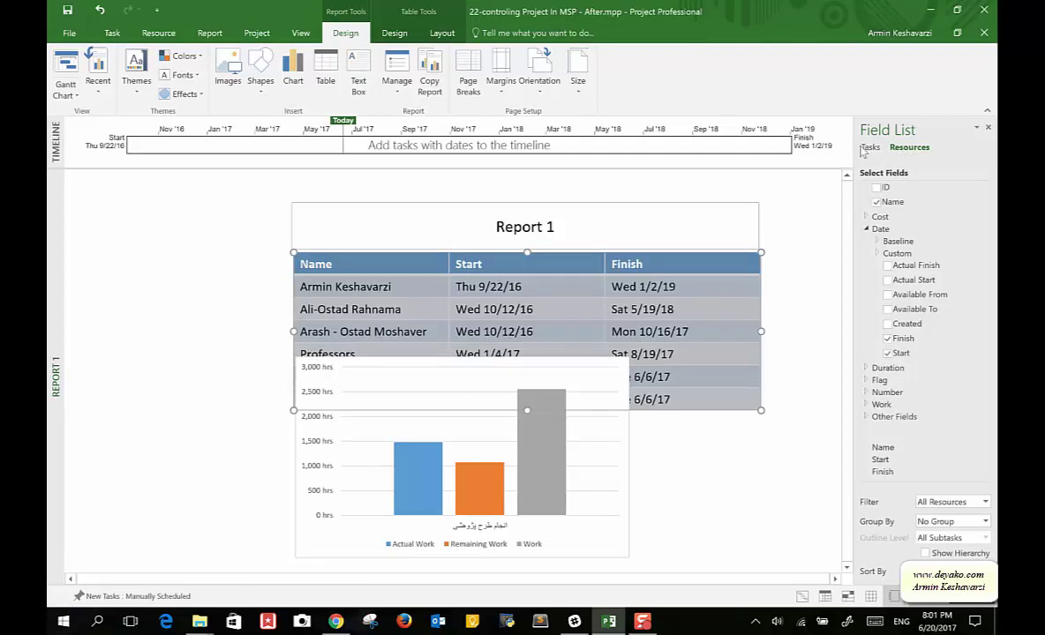
{"action": "left_click", "coordinate": [868, 148]}
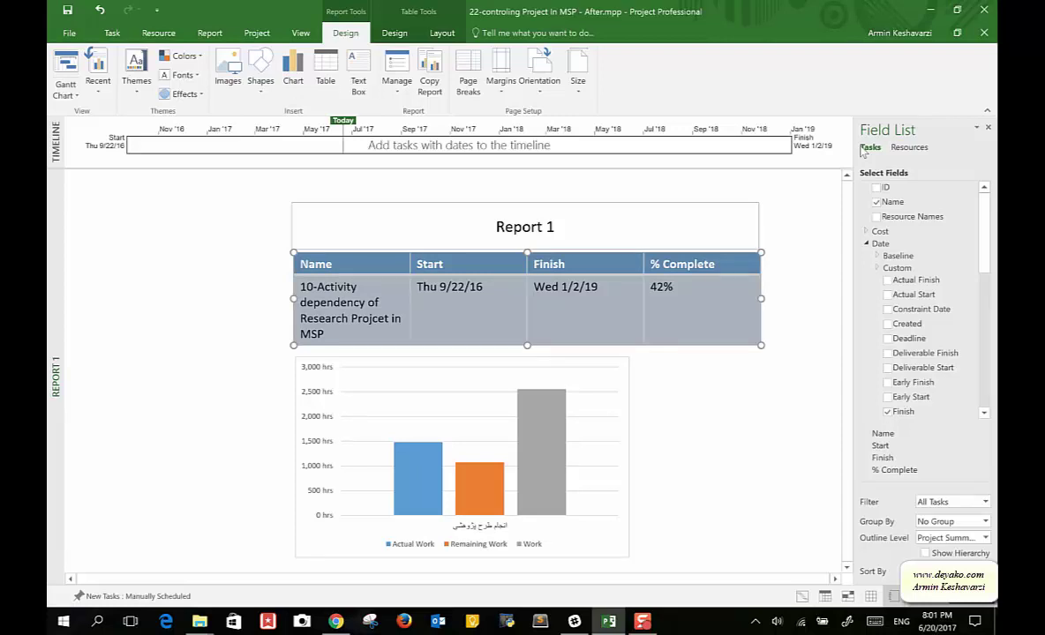
Step: Switch the report table from task data to resource data and deselect the table
{"action": "left_click", "coordinate": [909, 147]}
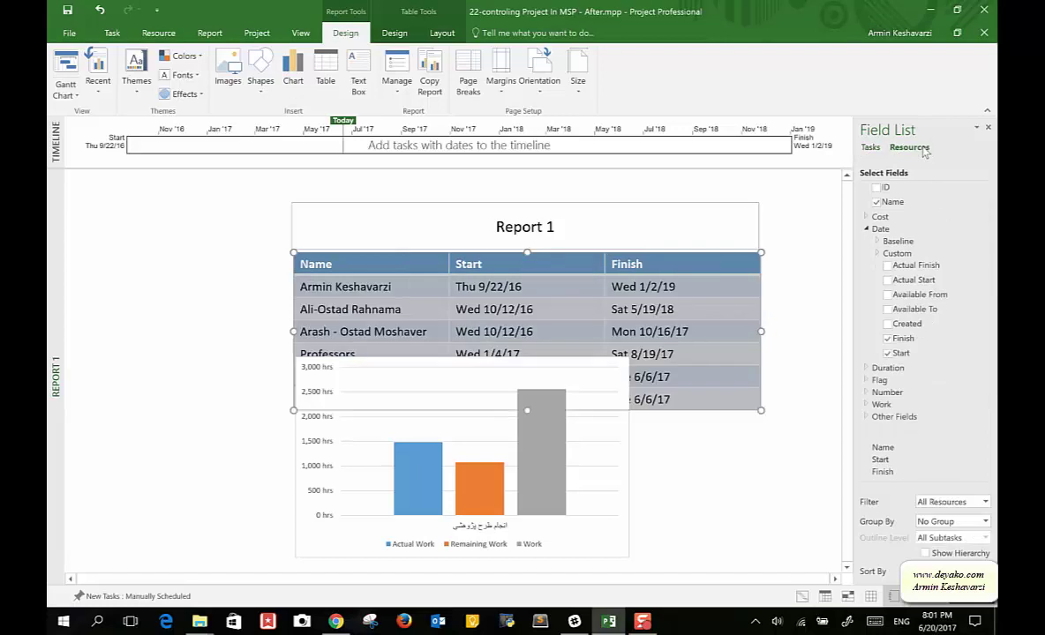
{"action": "left_click", "coordinate": [607, 422]}
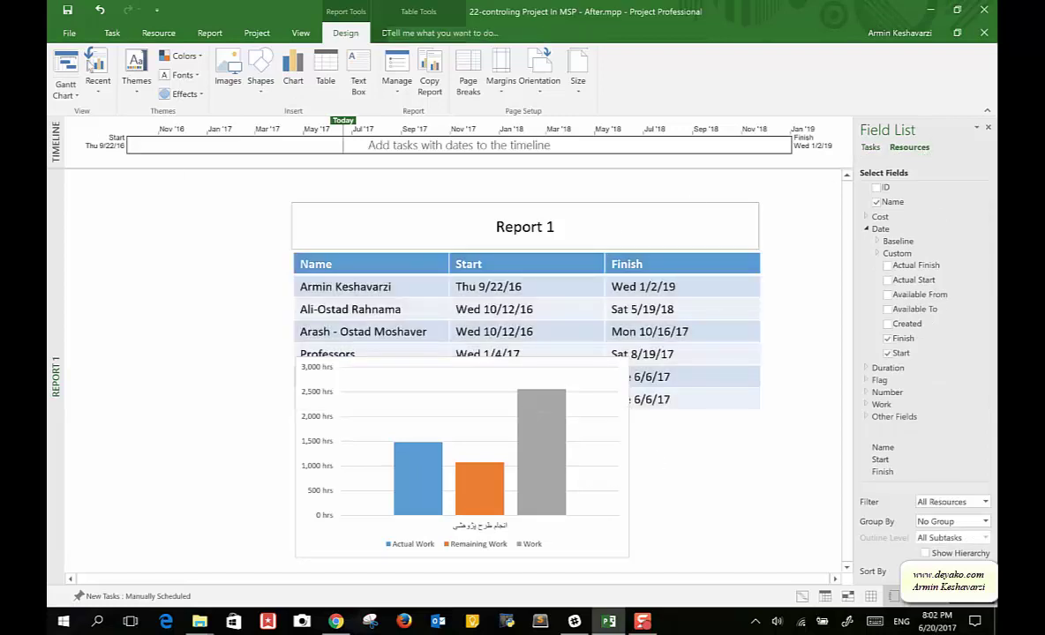
Step: Show the Gantt Chart view and examine the tasks' durations, start dates and assigned resources, including the resource choices for task 10
{"action": "left_click", "coordinate": [65, 71]}
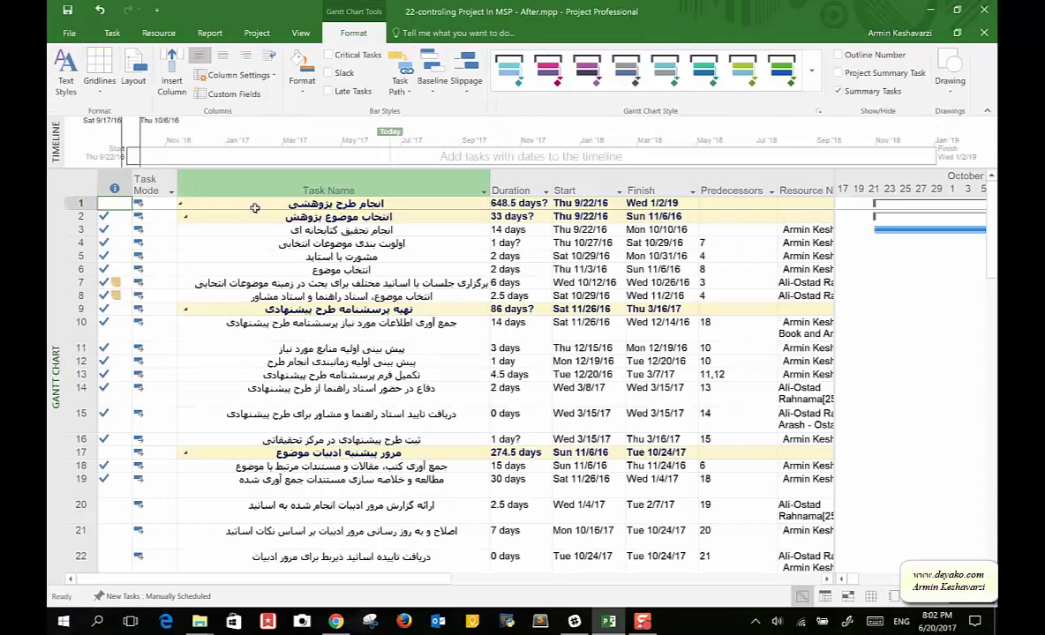
{"action": "left_click", "coordinate": [521, 256]}
{"action": "left_click", "coordinate": [608, 256]}
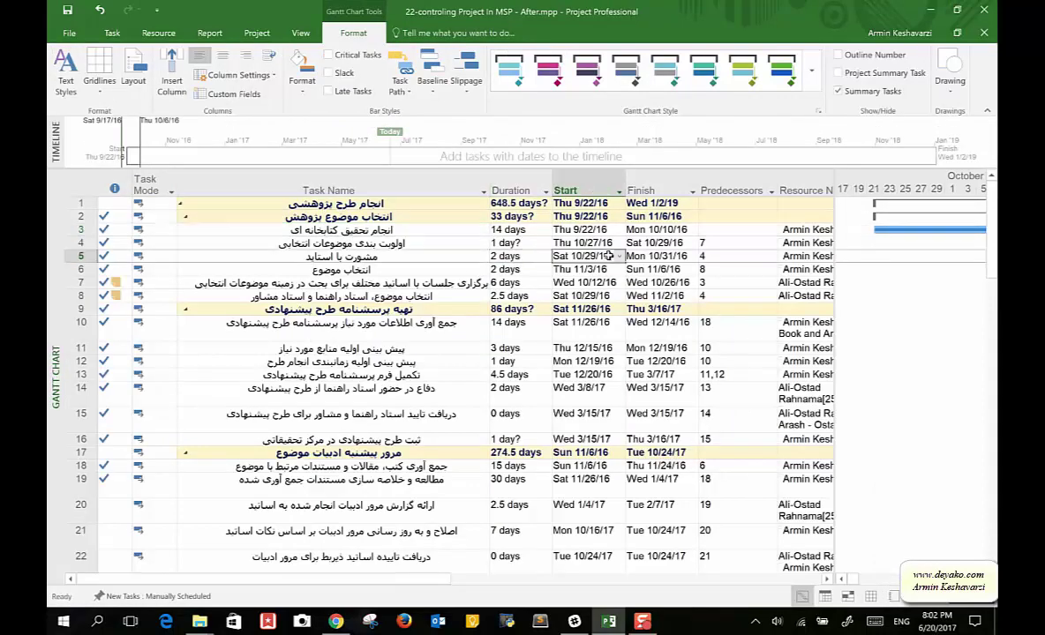
{"action": "left_click", "coordinate": [795, 256]}
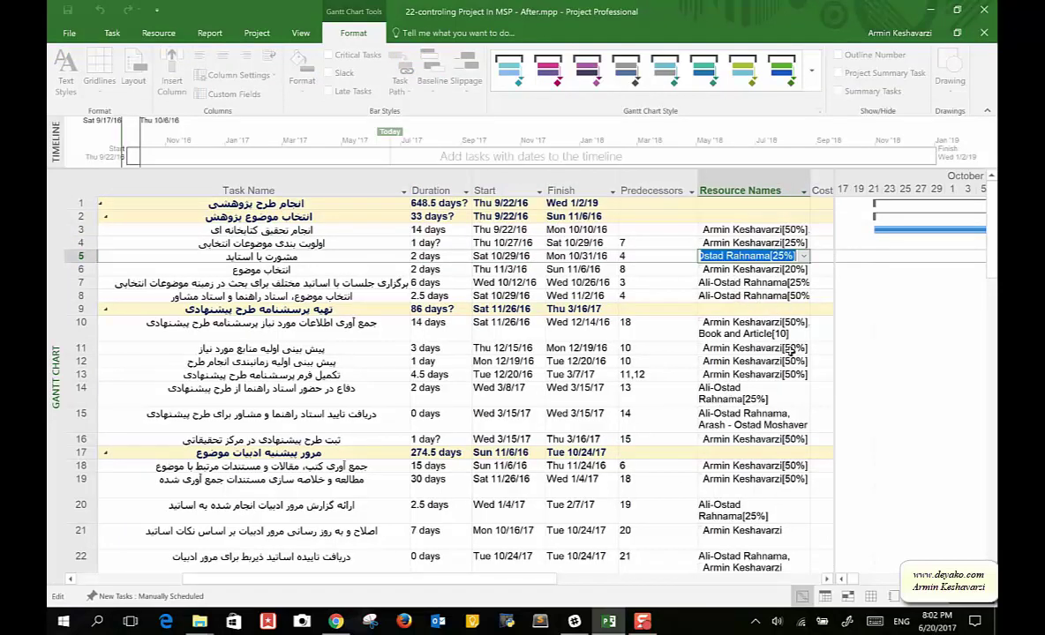
{"action": "left_click", "coordinate": [808, 325]}
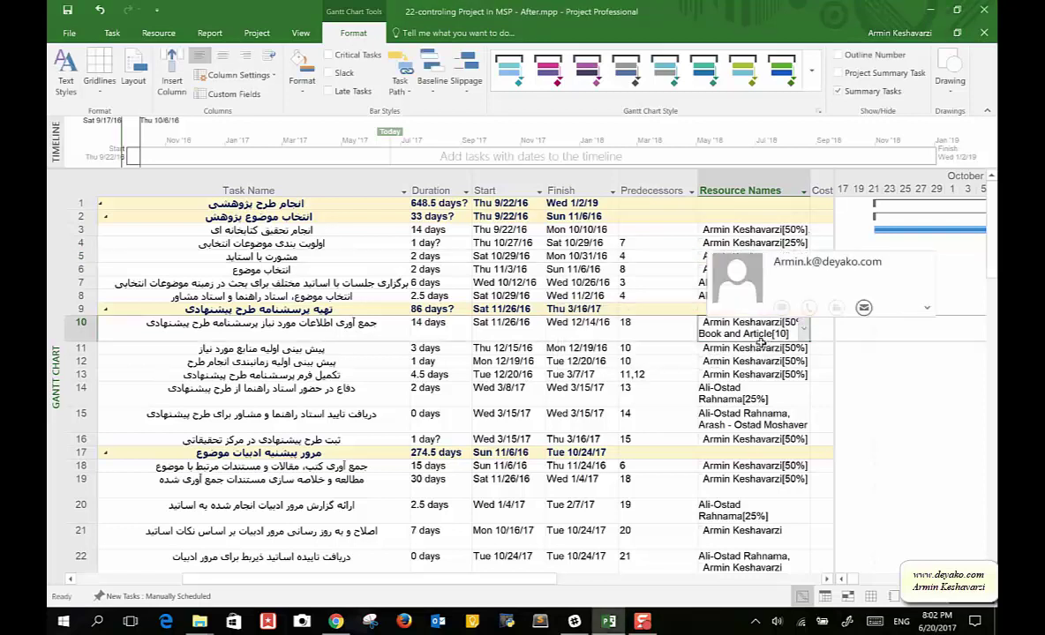
{"action": "left_click", "coordinate": [804, 329]}
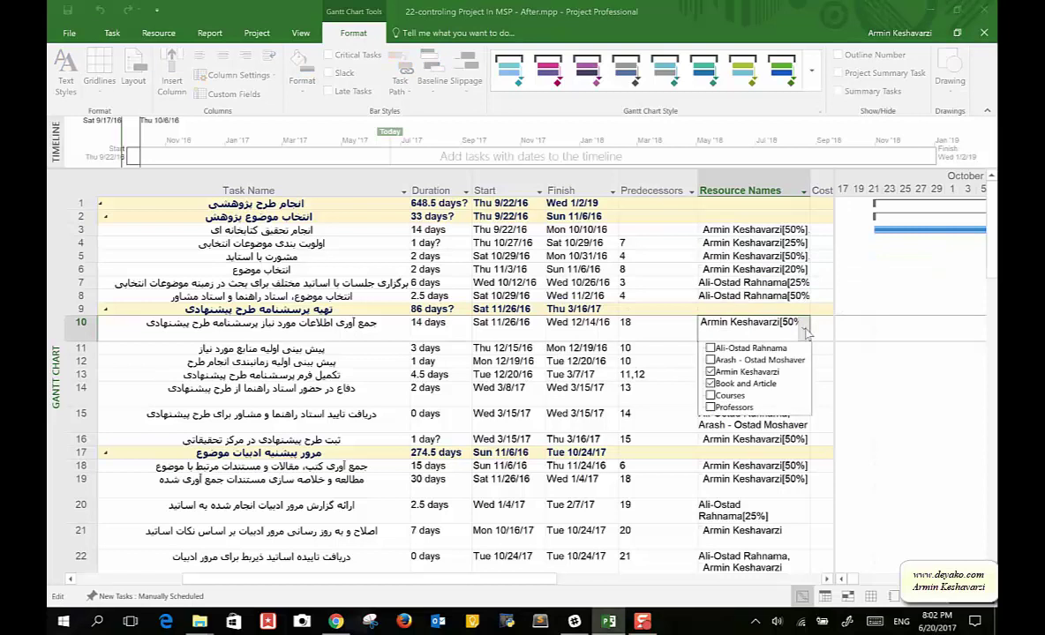
{"action": "left_click", "coordinate": [622, 301]}
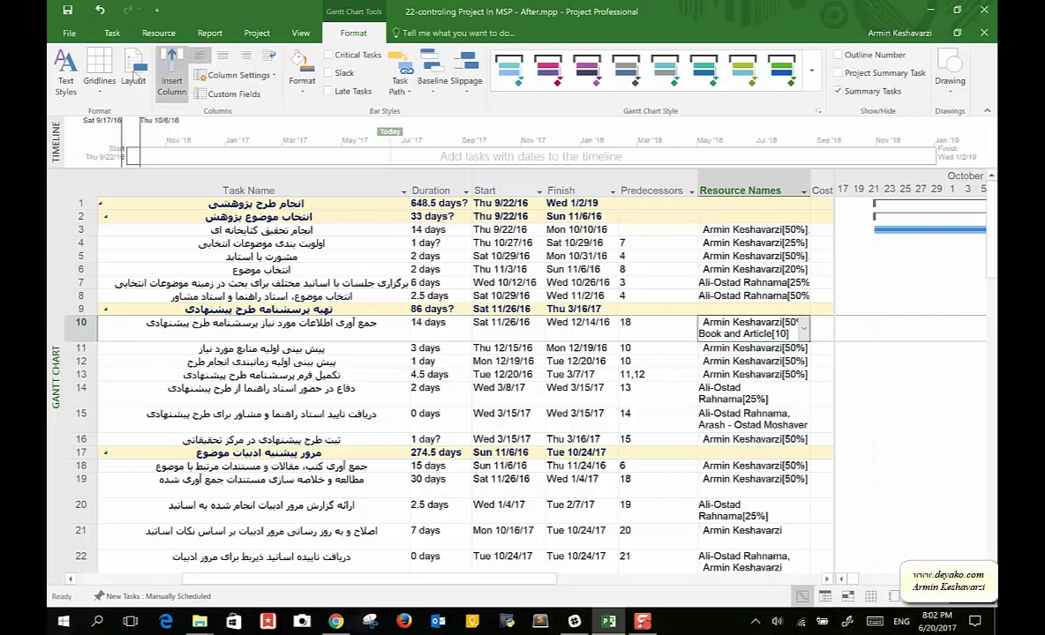
Step: Show the Resource Sheet view and examine the project's list of resources
{"action": "left_click", "coordinate": [103, 39]}
{"action": "left_click", "coordinate": [65, 88]}
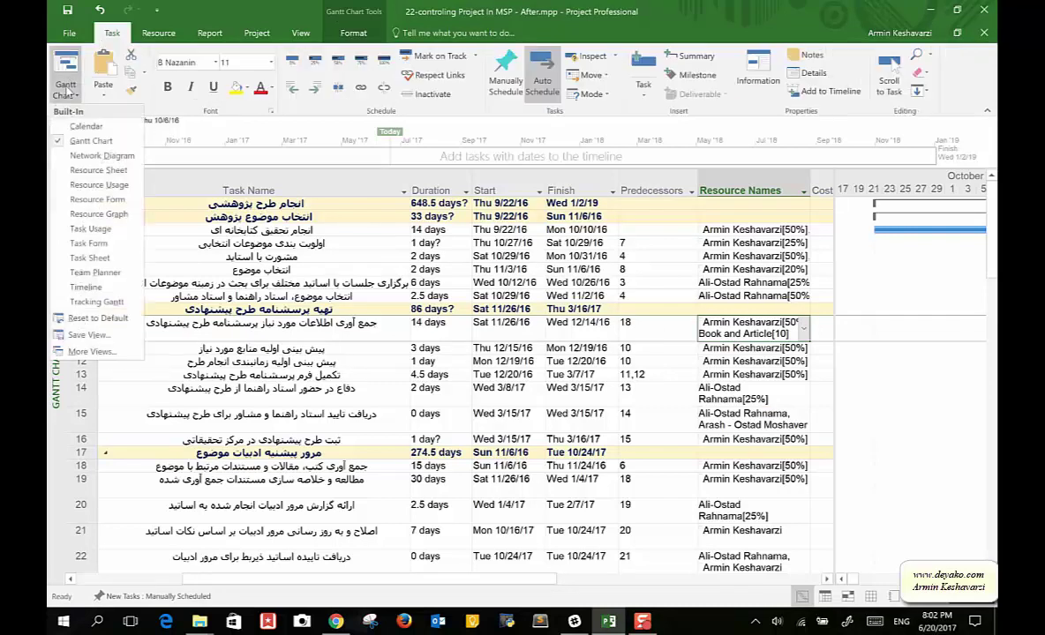
{"action": "left_click", "coordinate": [98, 171]}
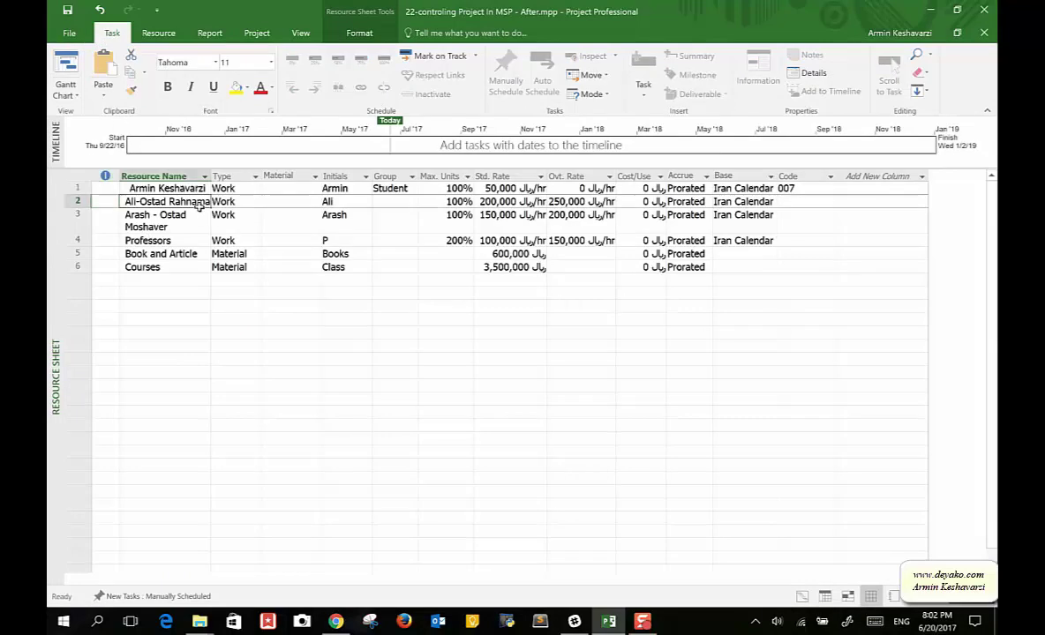
{"action": "left_click", "coordinate": [193, 238]}
{"action": "left_click", "coordinate": [175, 280]}
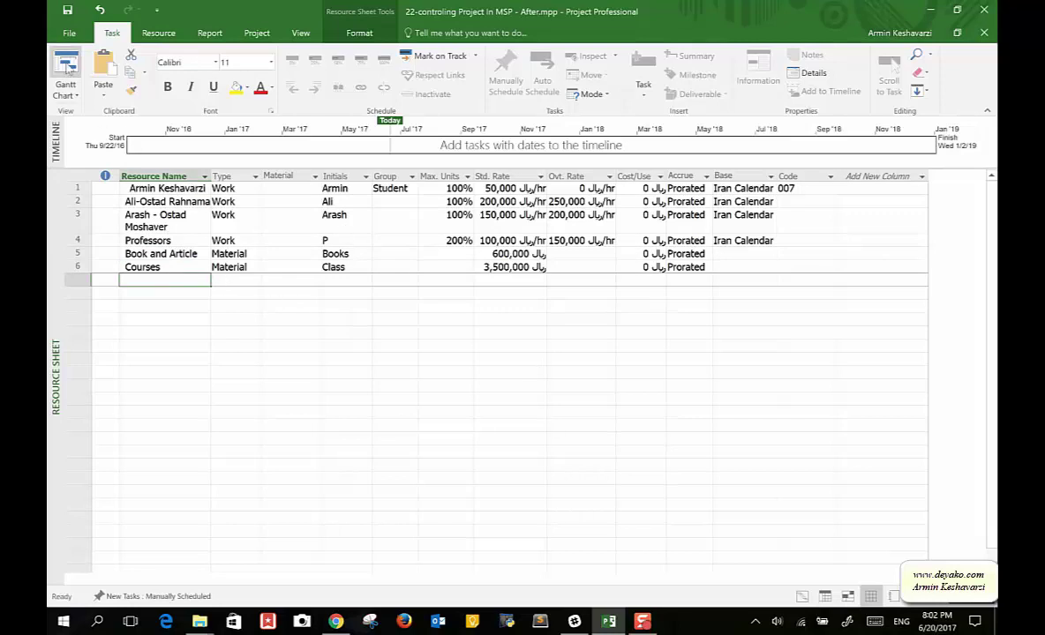
Step: Reopen the custom report Report 1 and select its table to show the field list
{"action": "left_click", "coordinate": [217, 33]}
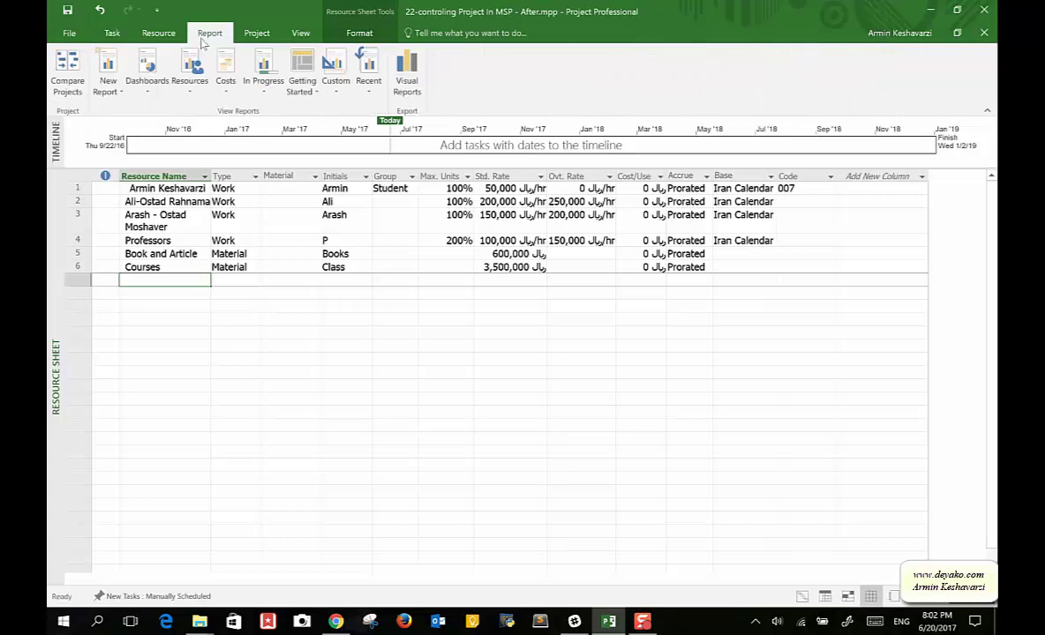
{"action": "left_click", "coordinate": [337, 87]}
{"action": "left_click", "coordinate": [354, 113]}
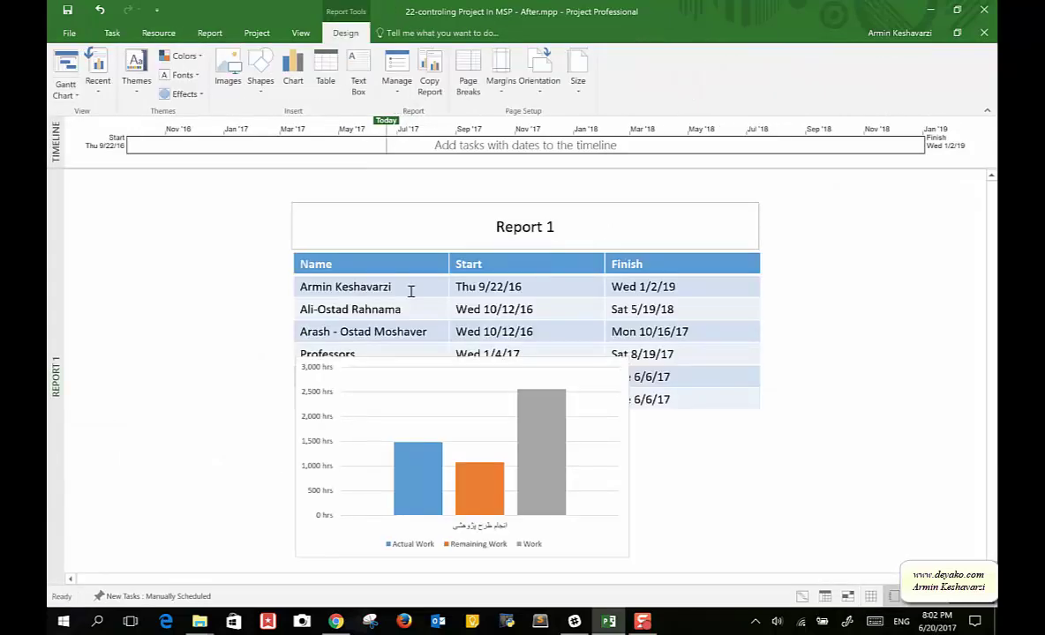
{"action": "left_click", "coordinate": [401, 277]}
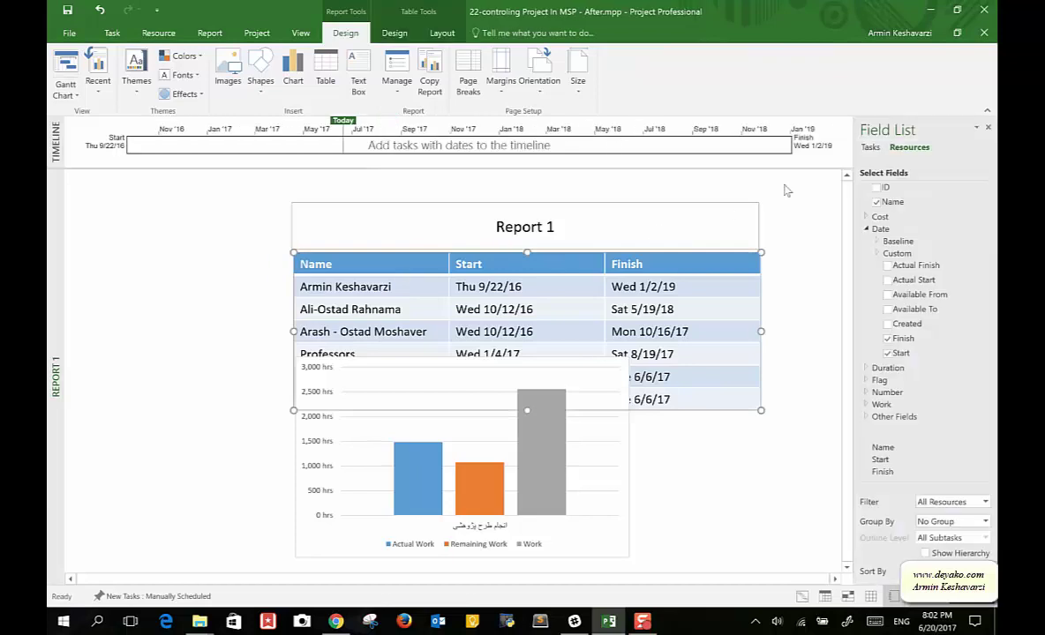
Step: Switch the report table back to task data and add the Actual Cost and Actual Duration fields
{"action": "left_click", "coordinate": [870, 147]}
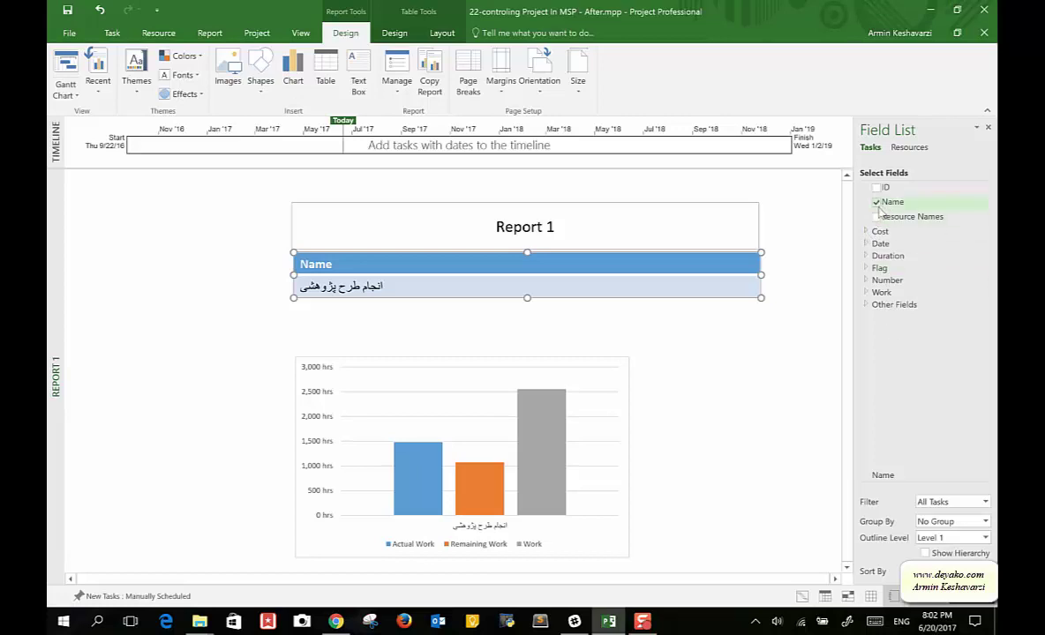
{"action": "left_click", "coordinate": [867, 232]}
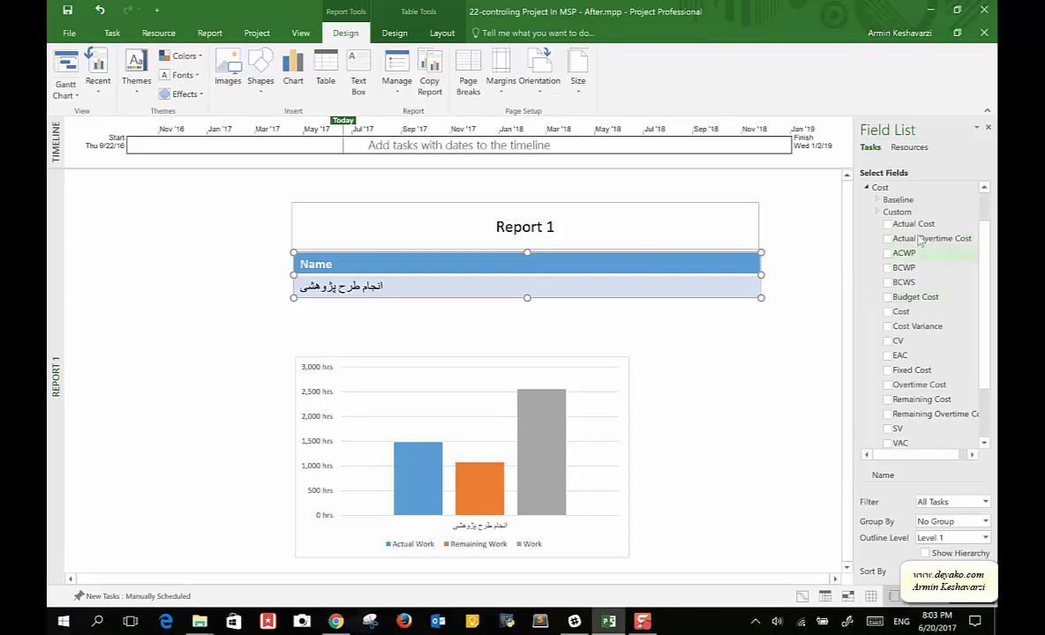
{"action": "left_click", "coordinate": [888, 225]}
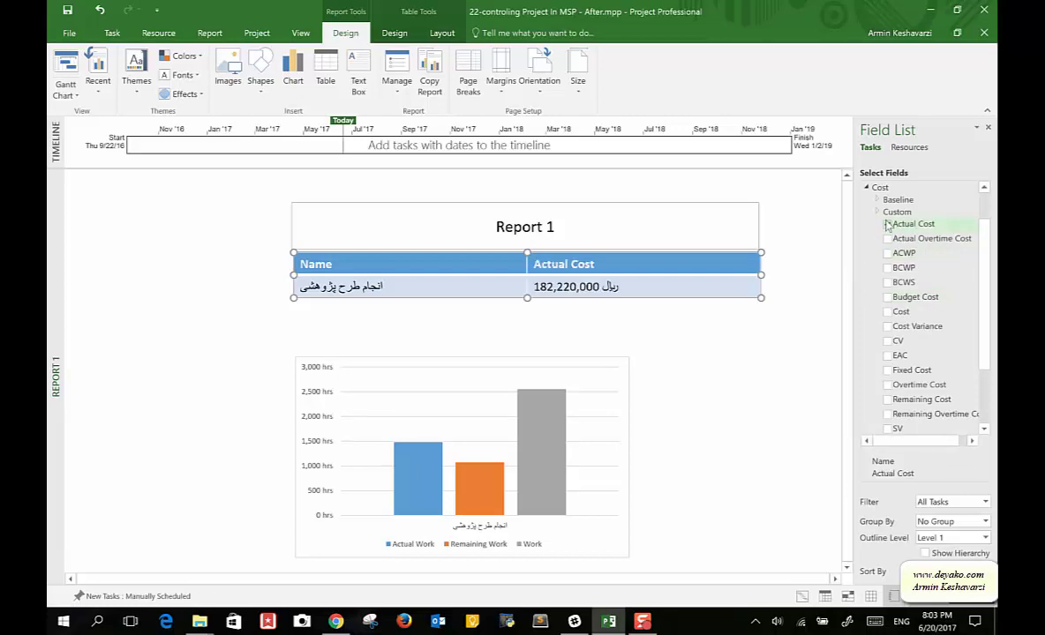
{"action": "scroll", "coordinate": [865, 321], "scroll_direction": "down", "scroll_amount": 2}
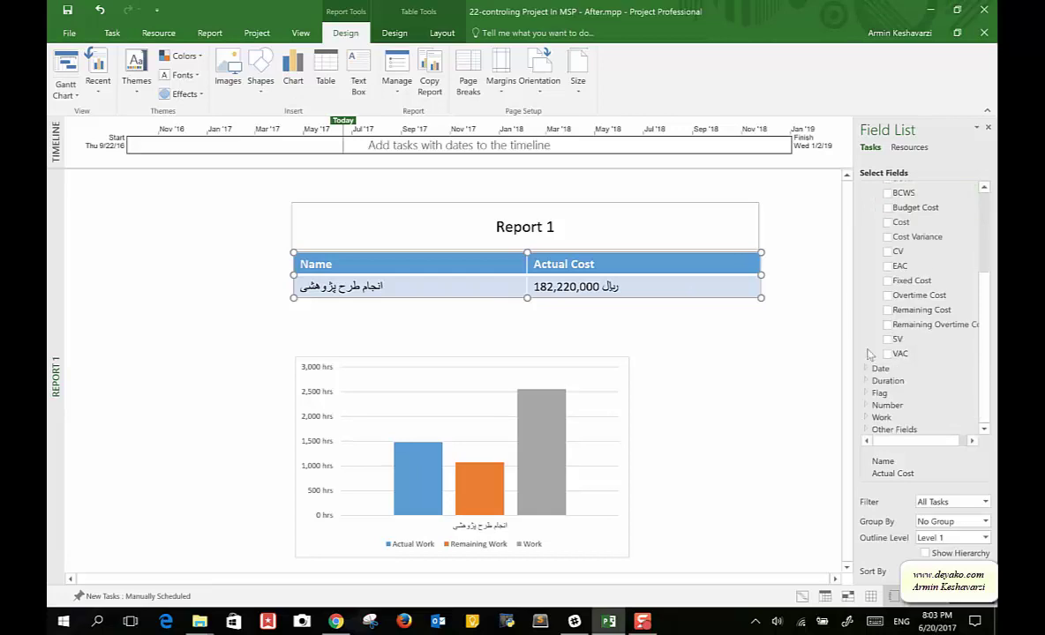
{"action": "left_click", "coordinate": [879, 370]}
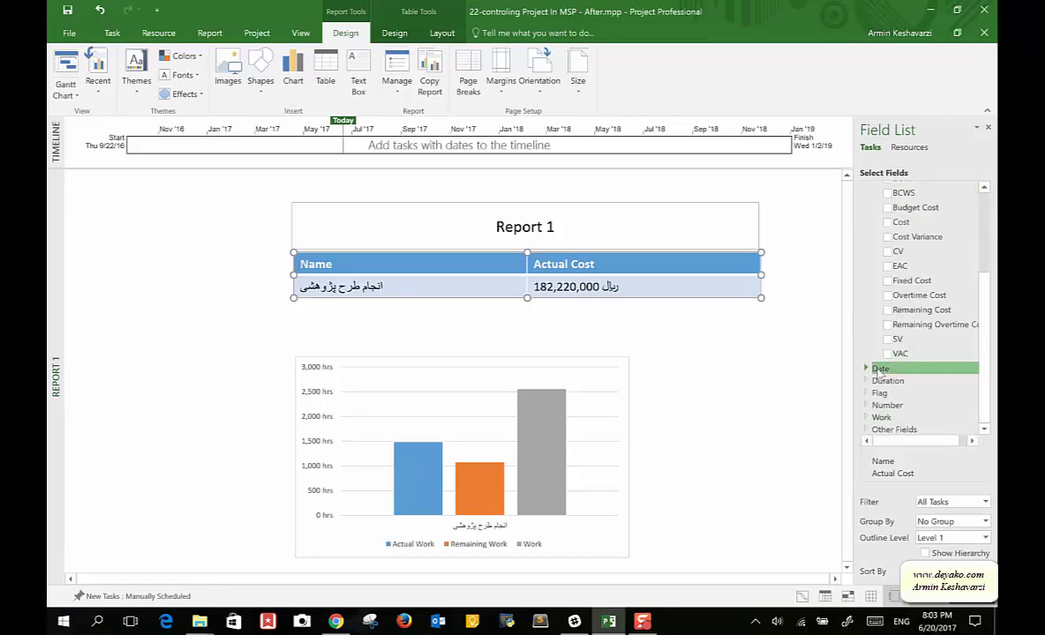
{"action": "left_click", "coordinate": [866, 382]}
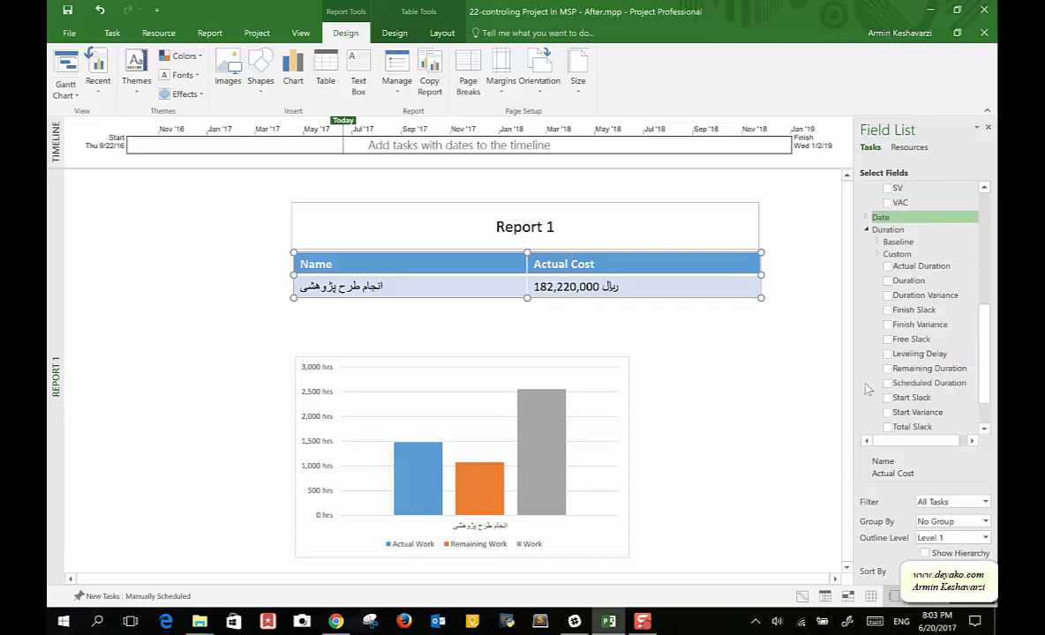
{"action": "left_click", "coordinate": [887, 267]}
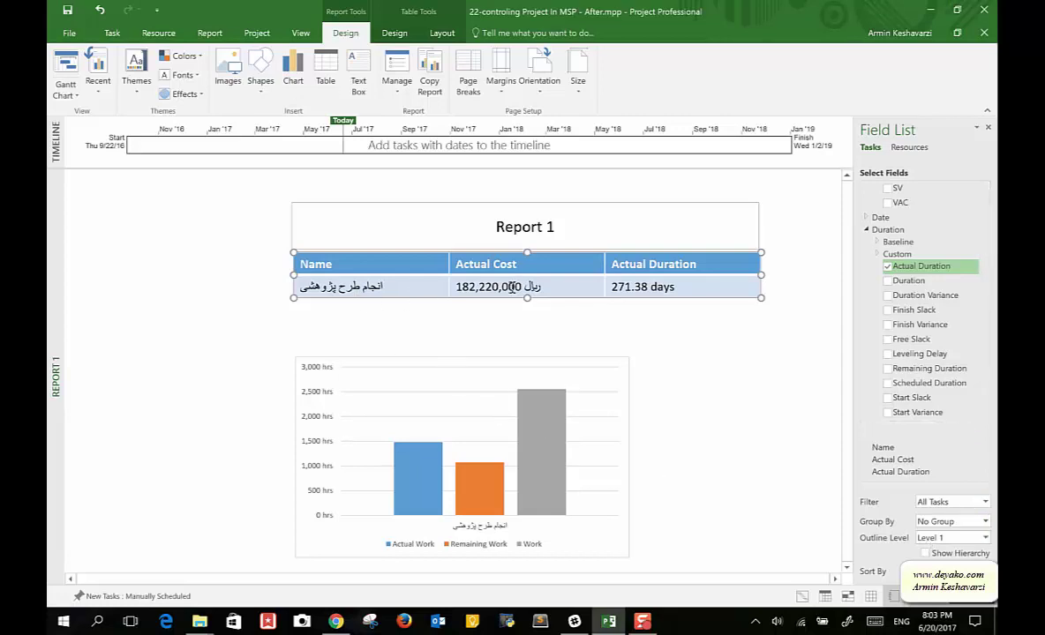
Step: Set the table's outline level to Level 3 and move the column chart down and left, away from the table's upper rows
{"action": "left_click", "coordinate": [983, 539]}
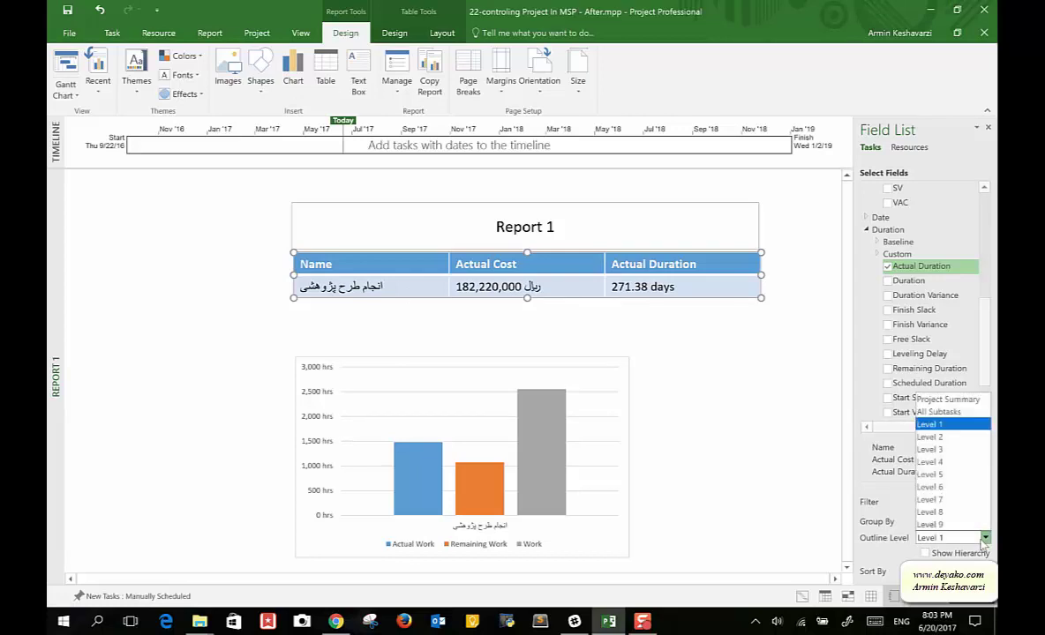
{"action": "left_click", "coordinate": [959, 449]}
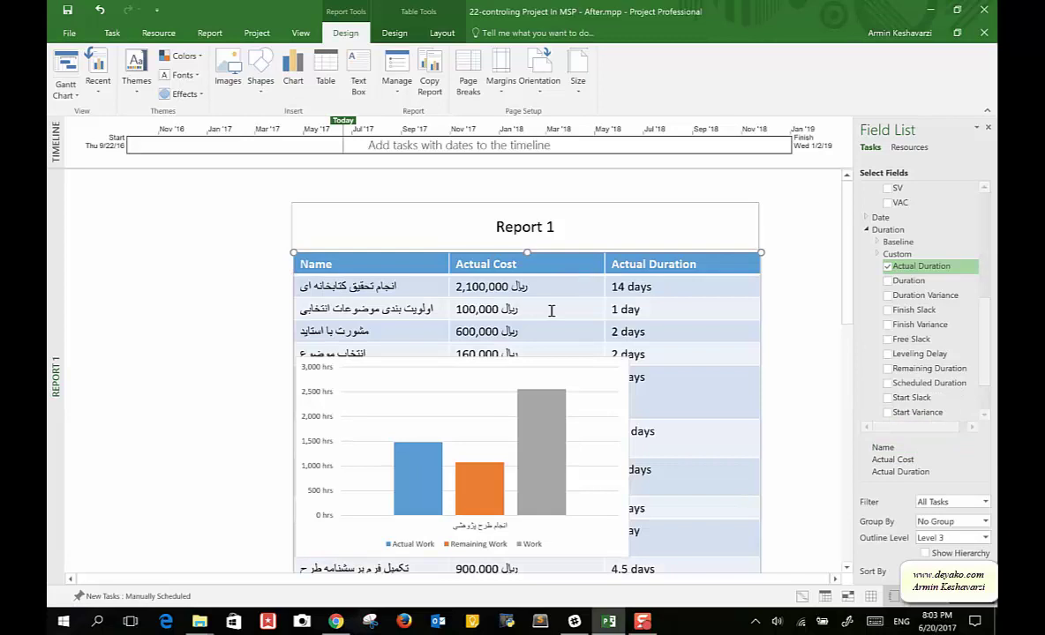
{"action": "left_click_drag", "start_coordinate": [549, 364], "coordinate": [331, 592]}
{"action": "left_click_drag", "start_coordinate": [353, 551], "coordinate": [347, 569]}
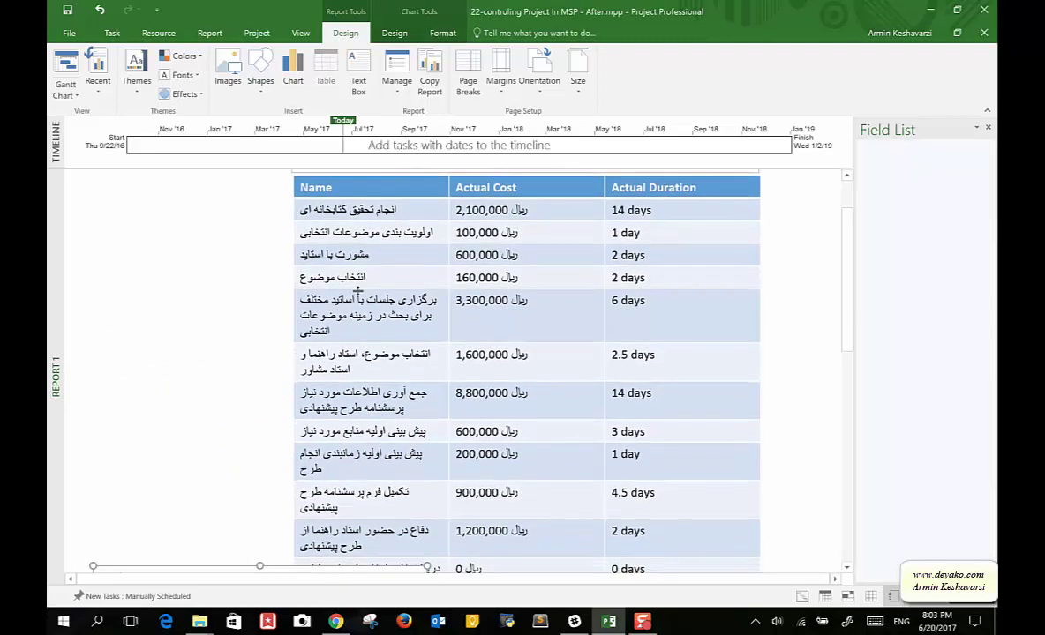
Step: Filter the report table with the existing custom filter that is named after a person
{"action": "left_click", "coordinate": [389, 265]}
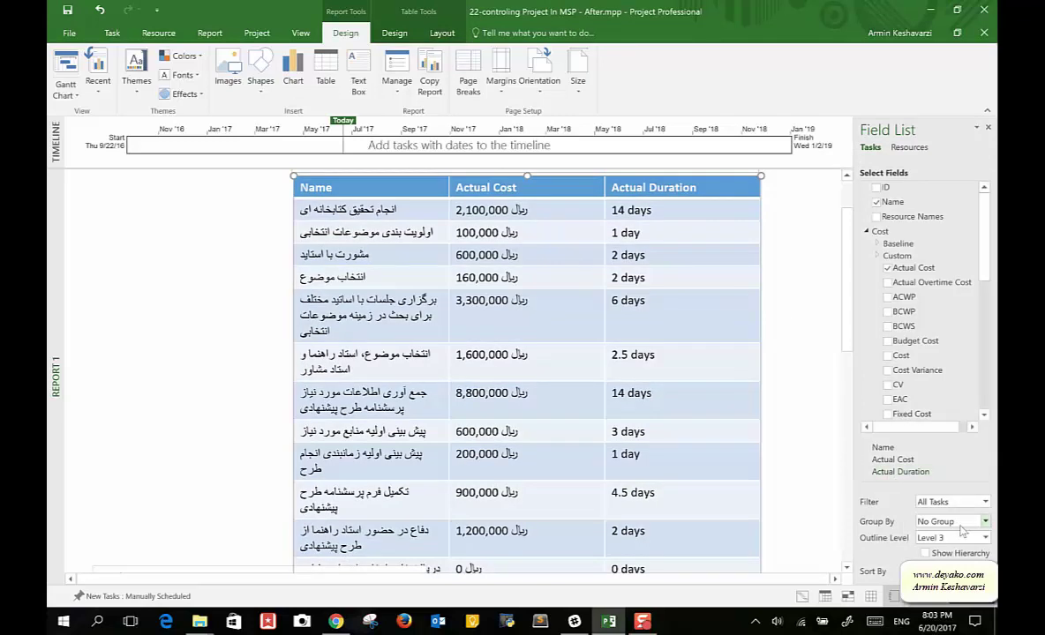
{"action": "left_click", "coordinate": [985, 502]}
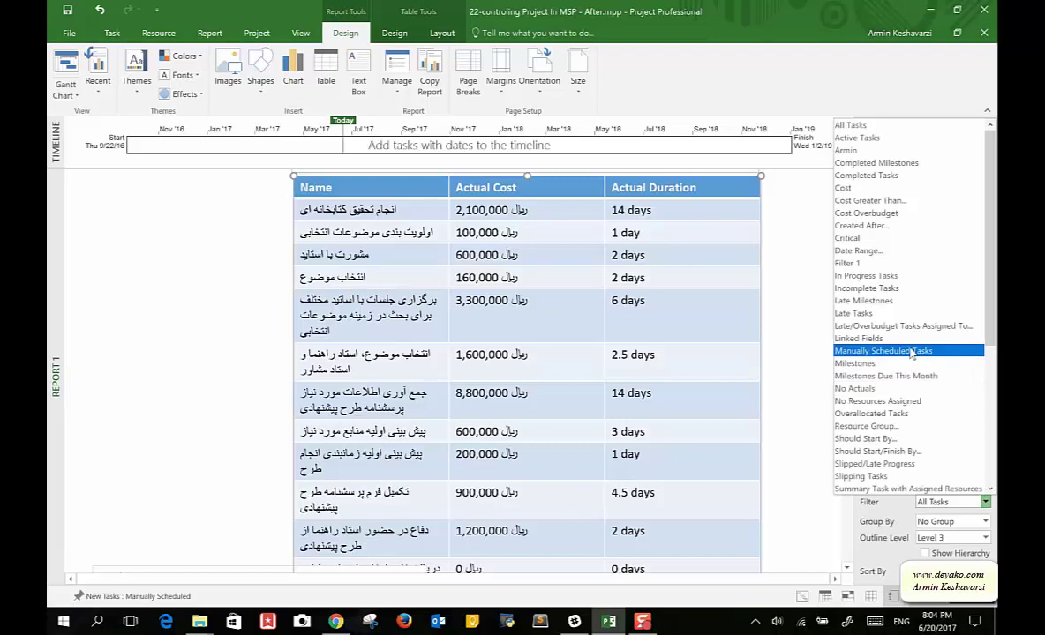
{"action": "left_click", "coordinate": [916, 152]}
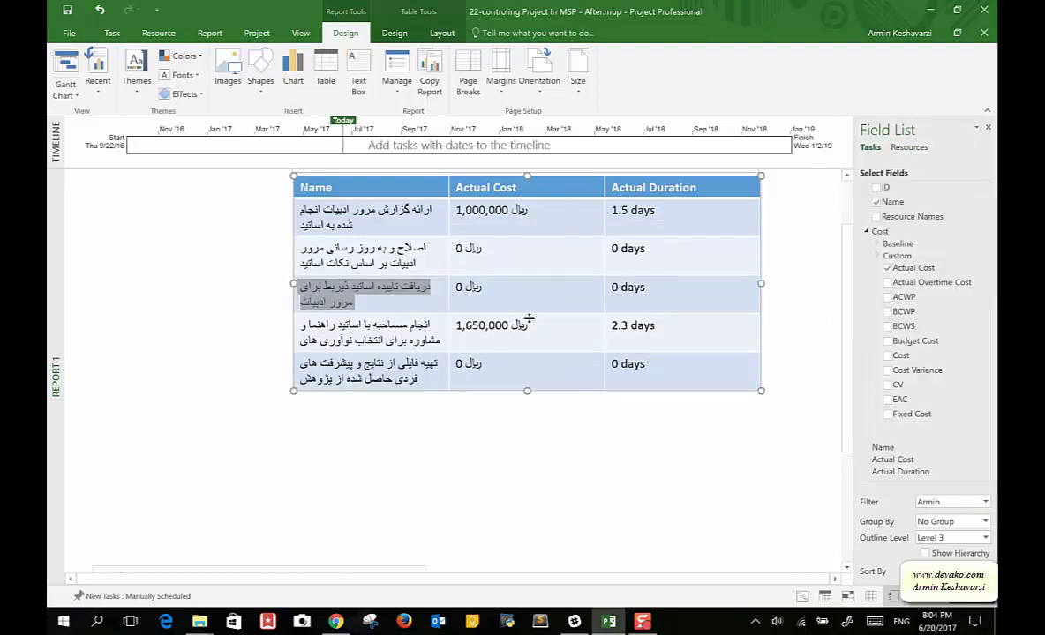
Step: Create a new filter for the report table and use % Complete as the field of its first condition
{"action": "left_click", "coordinate": [988, 502]}
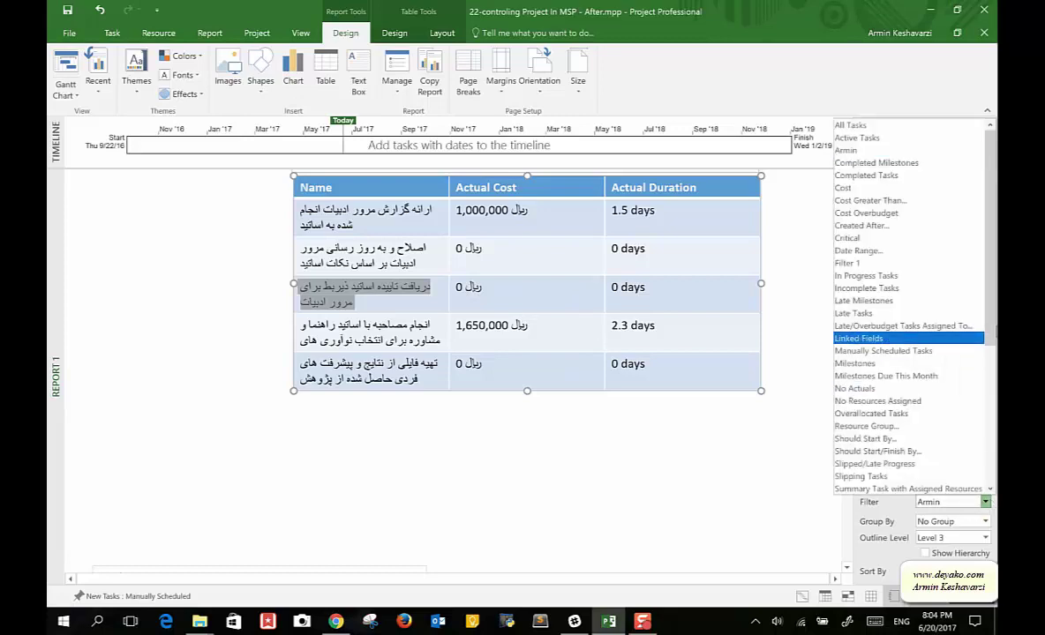
{"action": "scroll", "coordinate": [992, 451], "scroll_direction": "down", "scroll_amount": 4}
{"action": "scroll", "coordinate": [994, 468], "scroll_direction": "down", "scroll_amount": 2}
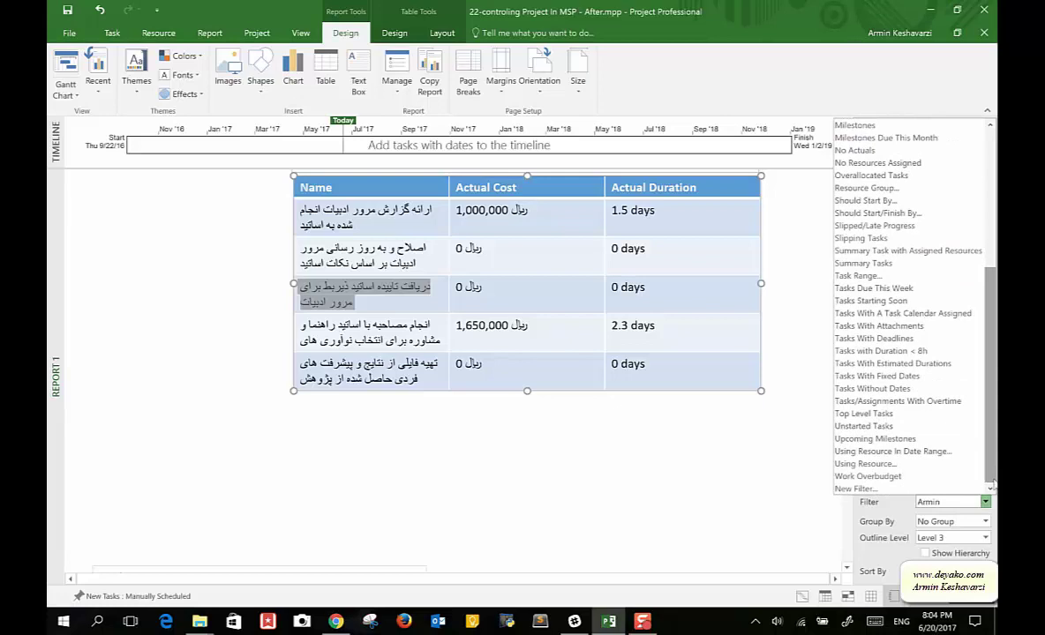
{"action": "left_click", "coordinate": [880, 490]}
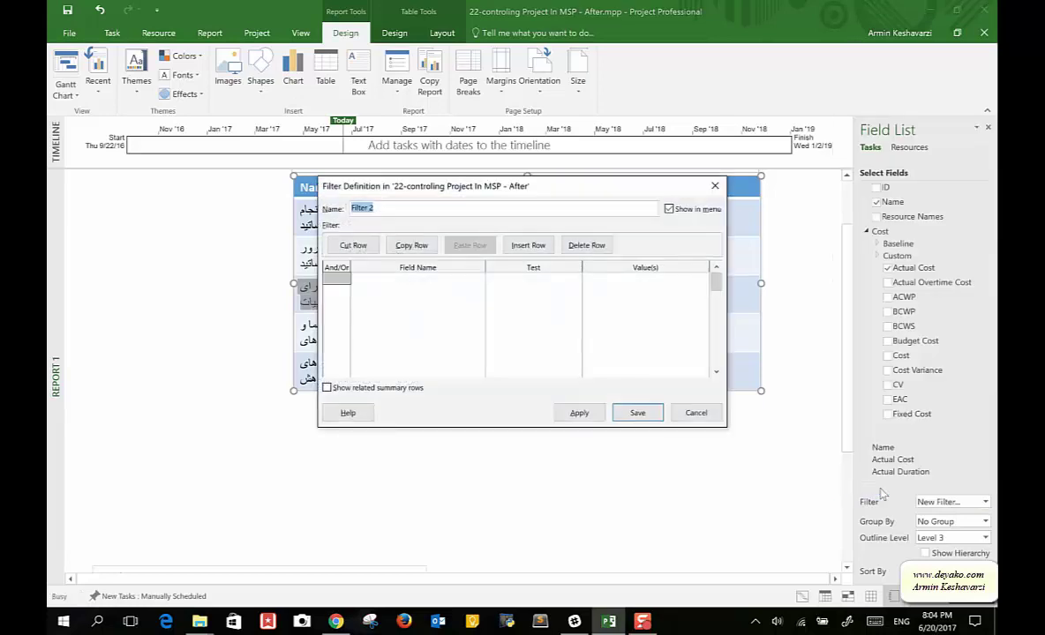
{"action": "left_click", "coordinate": [432, 279]}
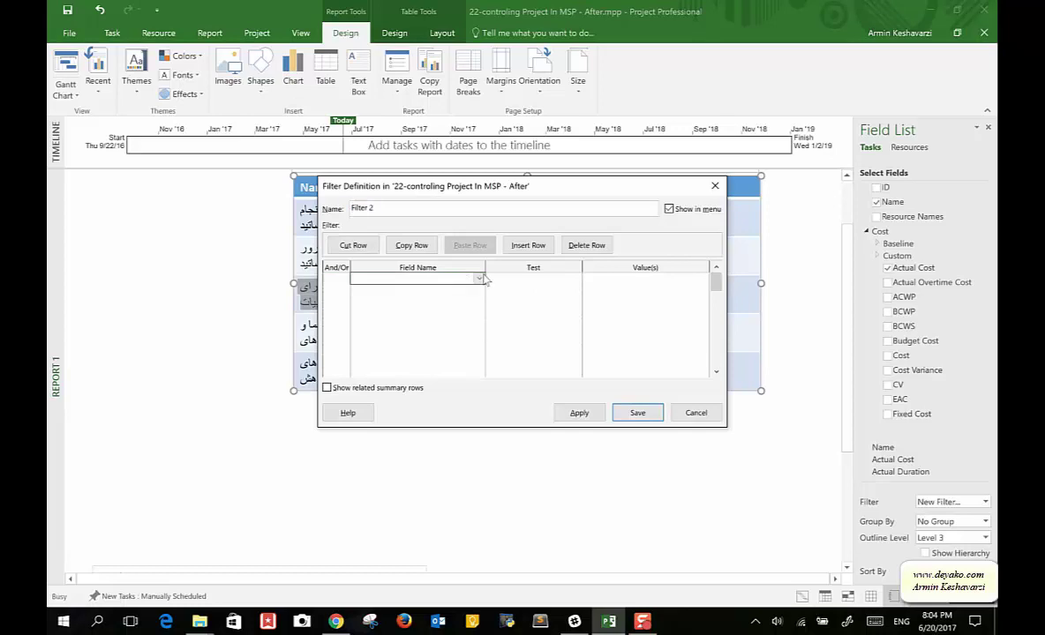
{"action": "left_click", "coordinate": [480, 279]}
{"action": "left_click", "coordinate": [437, 294]}
Step: Complete the new filter's % Complete condition with the test equals and the value 100, and apply it to the report table
{"action": "left_click", "coordinate": [558, 283]}
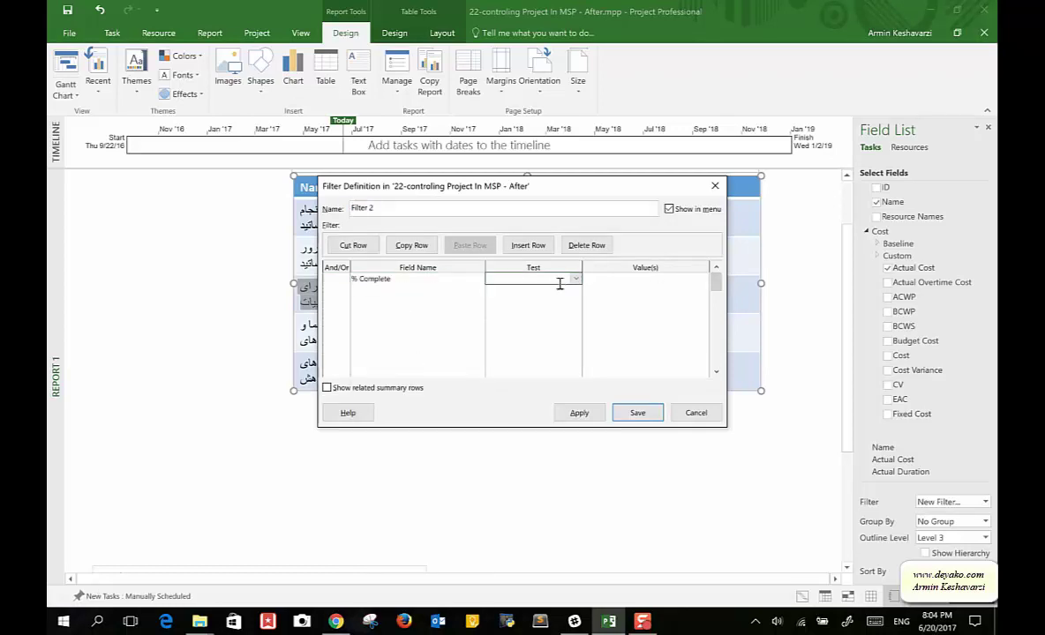
{"action": "left_click", "coordinate": [575, 280]}
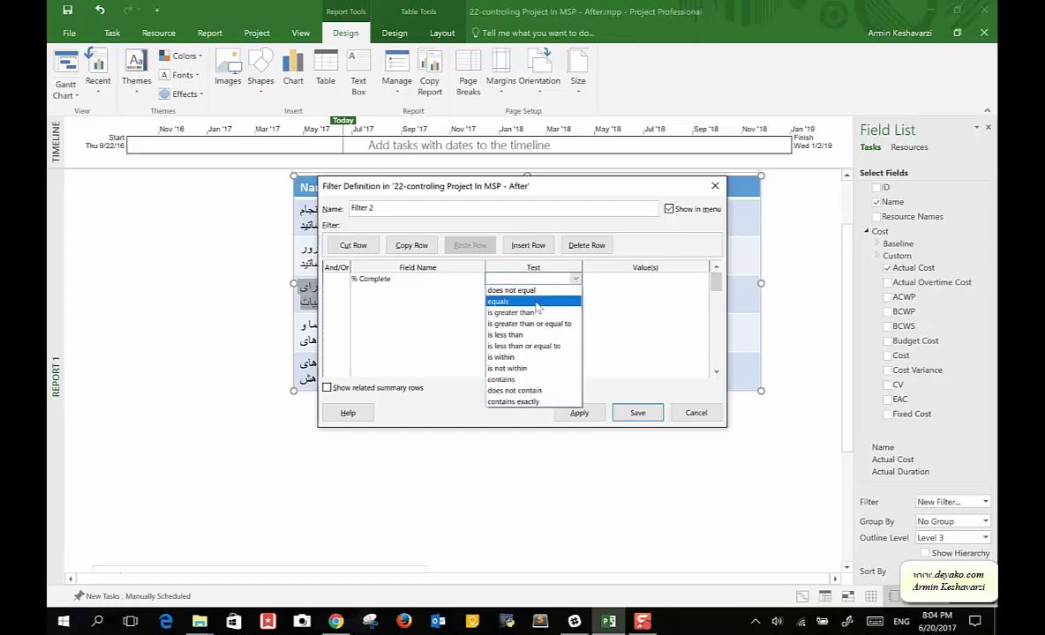
{"action": "left_click", "coordinate": [508, 295]}
{"action": "left_click", "coordinate": [604, 281]}
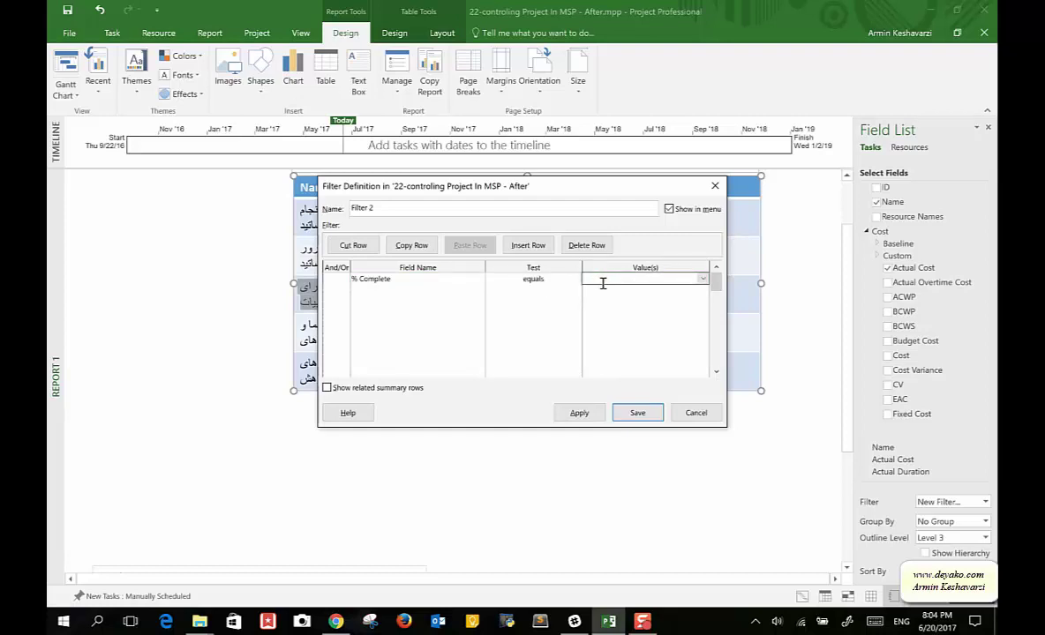
{"action": "left_click", "coordinate": [702, 279]}
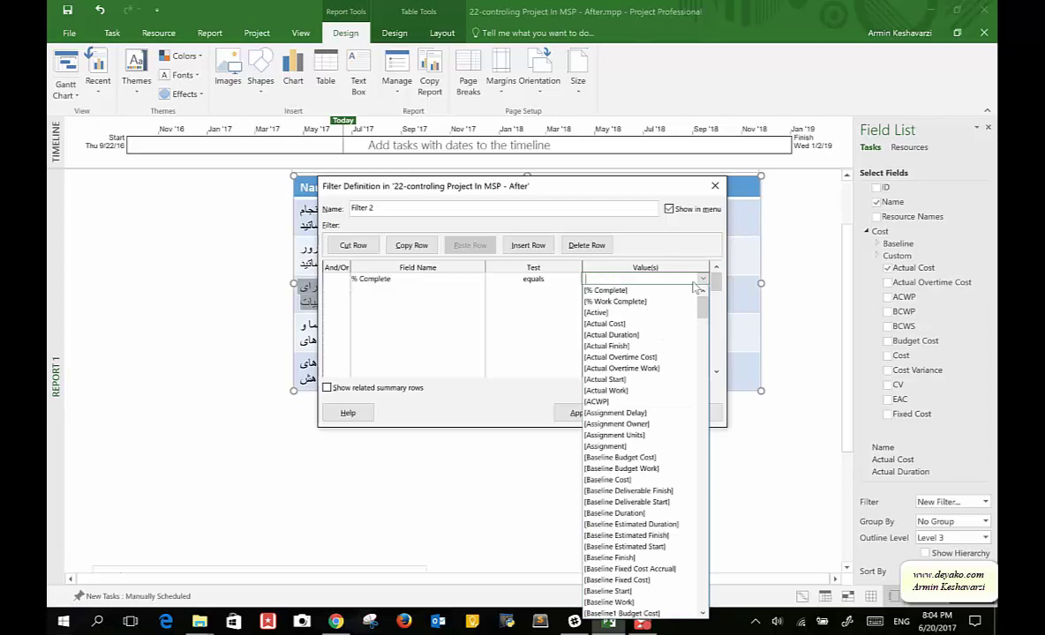
{"action": "type", "text": "100"}
{"action": "left_click", "coordinate": [483, 261]}
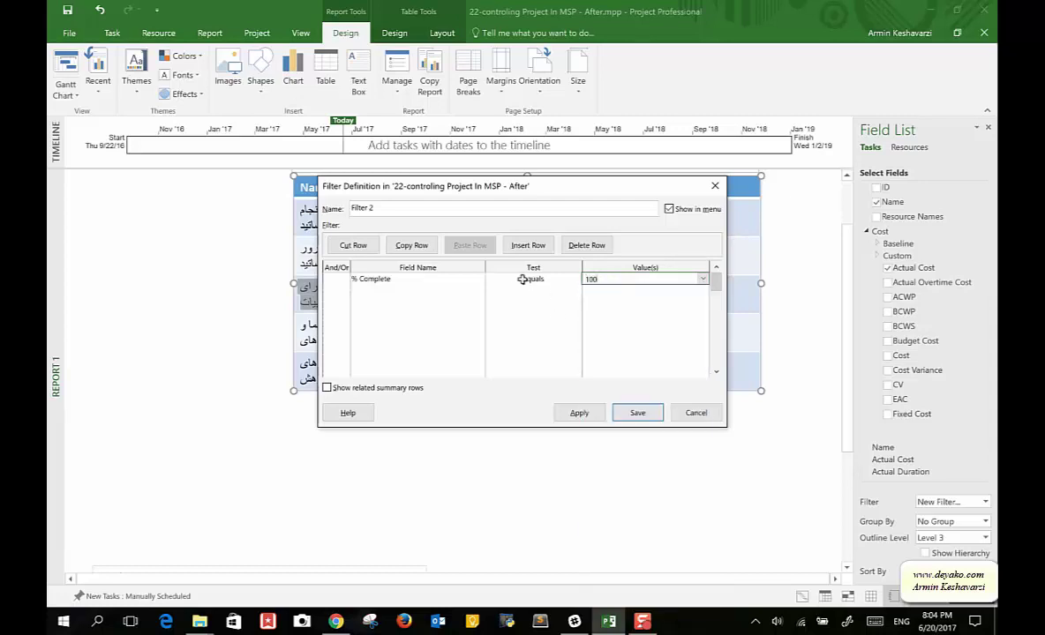
{"action": "left_click", "coordinate": [597, 411]}
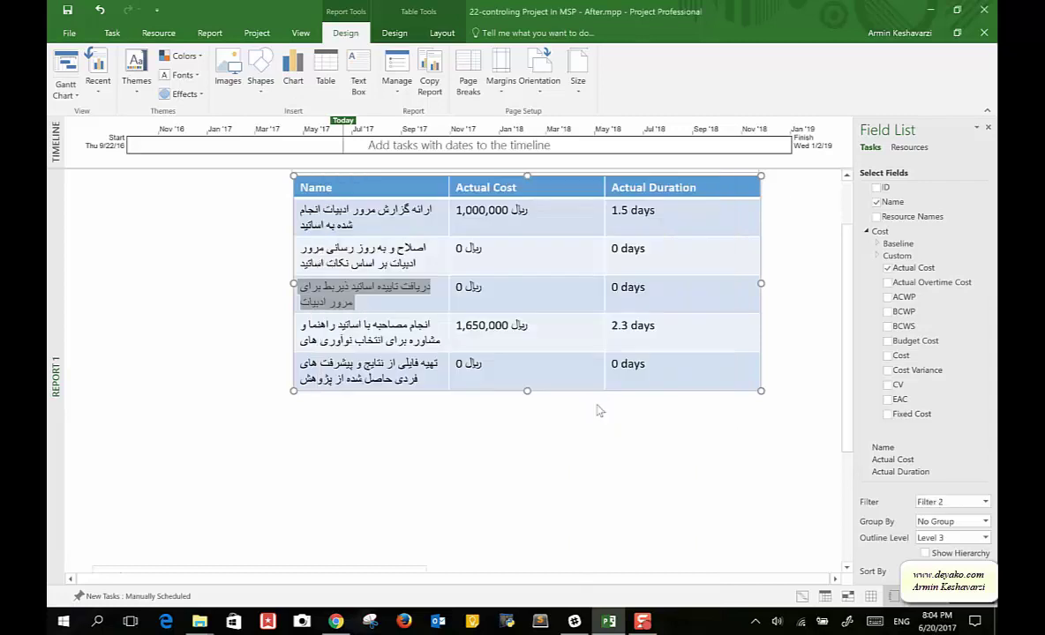
{"action": "scroll", "coordinate": [453, 425], "scroll_direction": "down", "scroll_amount": 3}
{"action": "scroll", "coordinate": [453, 425], "scroll_direction": "up", "scroll_amount": 3}
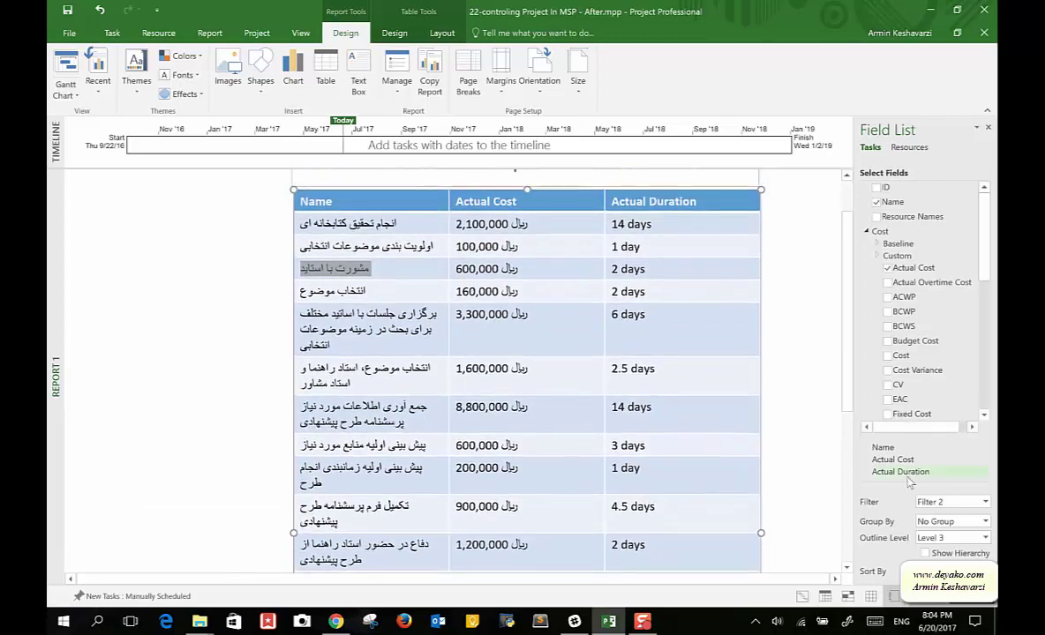
Step: Create another new filter for the report table with the first condition % Complete equals 100
{"action": "left_click", "coordinate": [987, 503]}
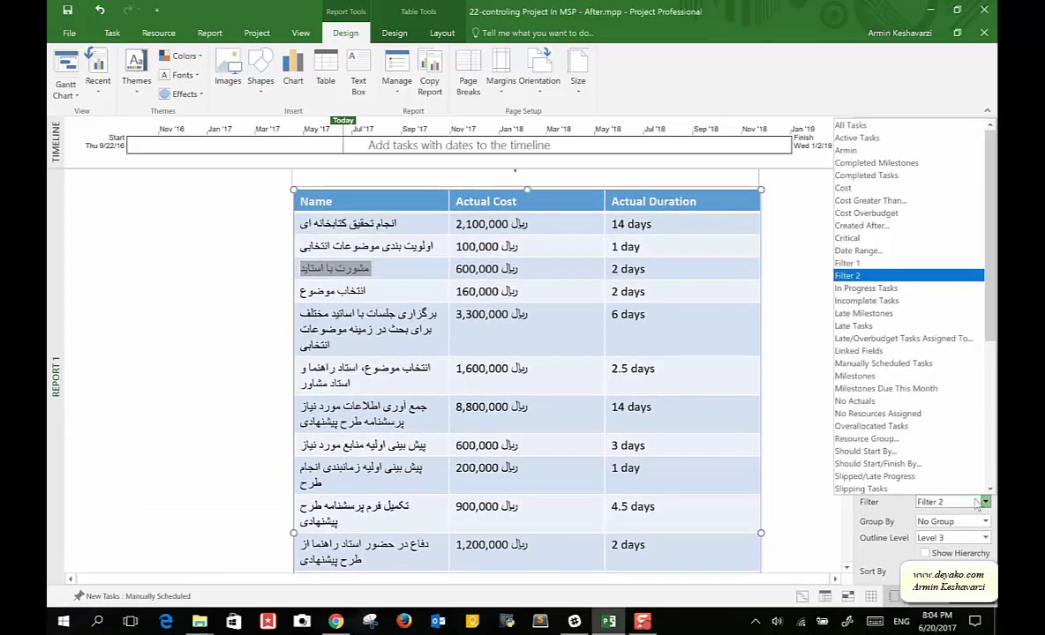
{"action": "scroll", "coordinate": [989, 329], "scroll_direction": "down", "scroll_amount": 7}
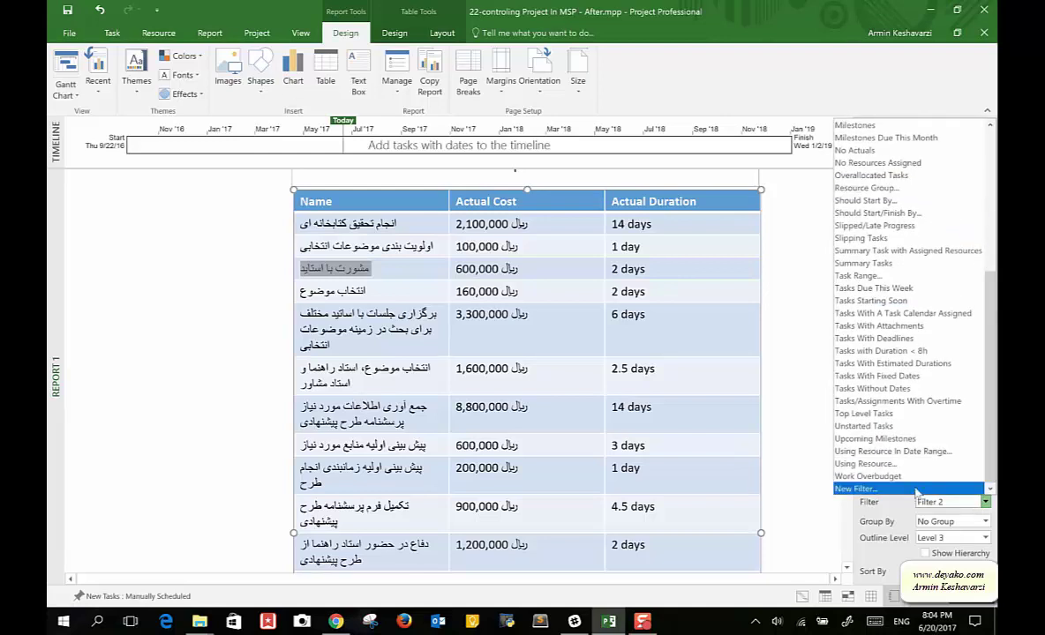
{"action": "left_click", "coordinate": [915, 490]}
{"action": "left_click", "coordinate": [414, 278]}
{"action": "left_click", "coordinate": [478, 280]}
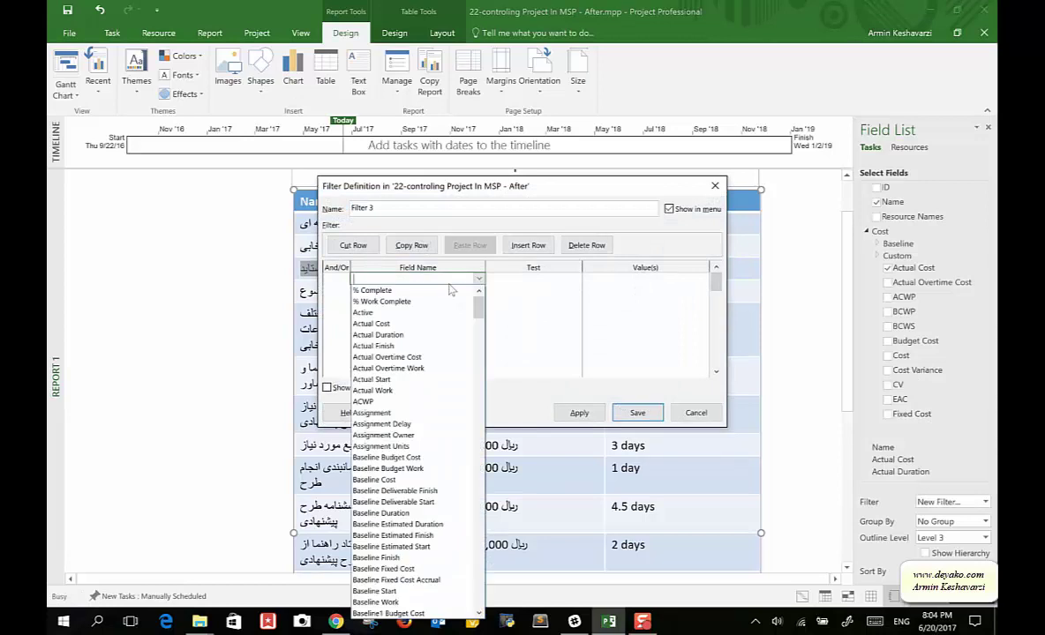
{"action": "left_click", "coordinate": [477, 289]}
{"action": "left_click", "coordinate": [523, 279]}
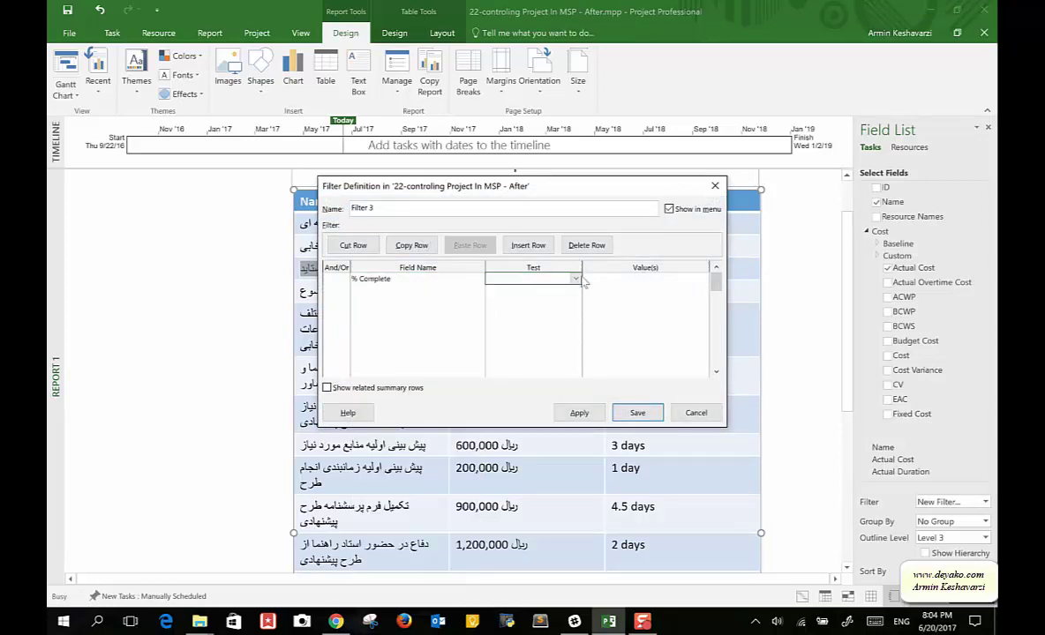
{"action": "left_click", "coordinate": [529, 279]}
{"action": "left_click", "coordinate": [547, 302]}
{"action": "left_click", "coordinate": [597, 278]}
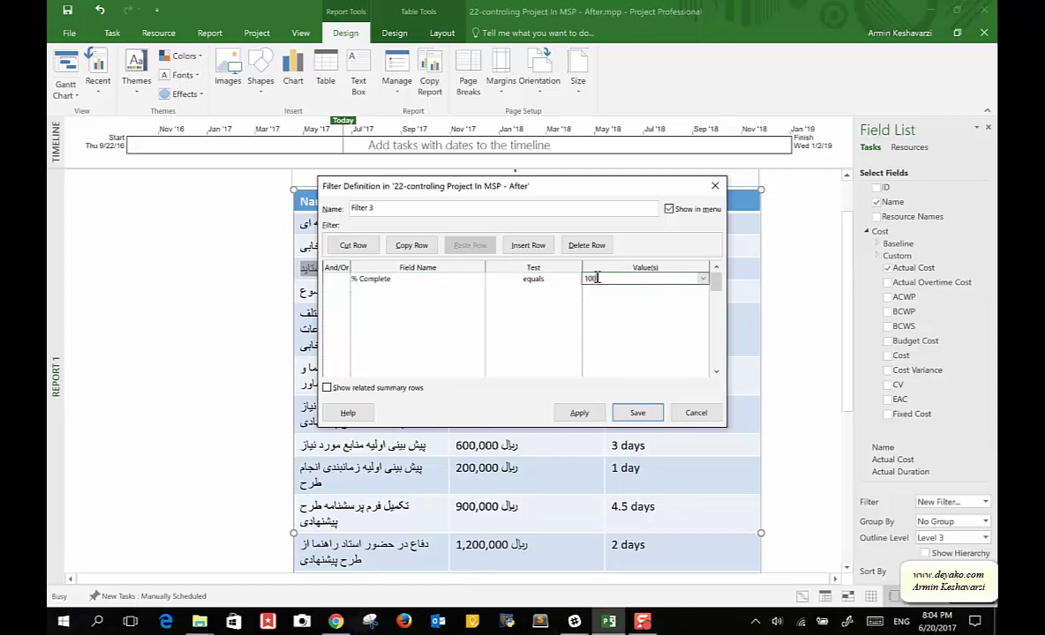
Step: Add a second condition to the filter, joined with And, that uses the Resource Names field
{"action": "left_click", "coordinate": [343, 291]}
{"action": "left_click", "coordinate": [345, 291]}
{"action": "left_click", "coordinate": [339, 299]}
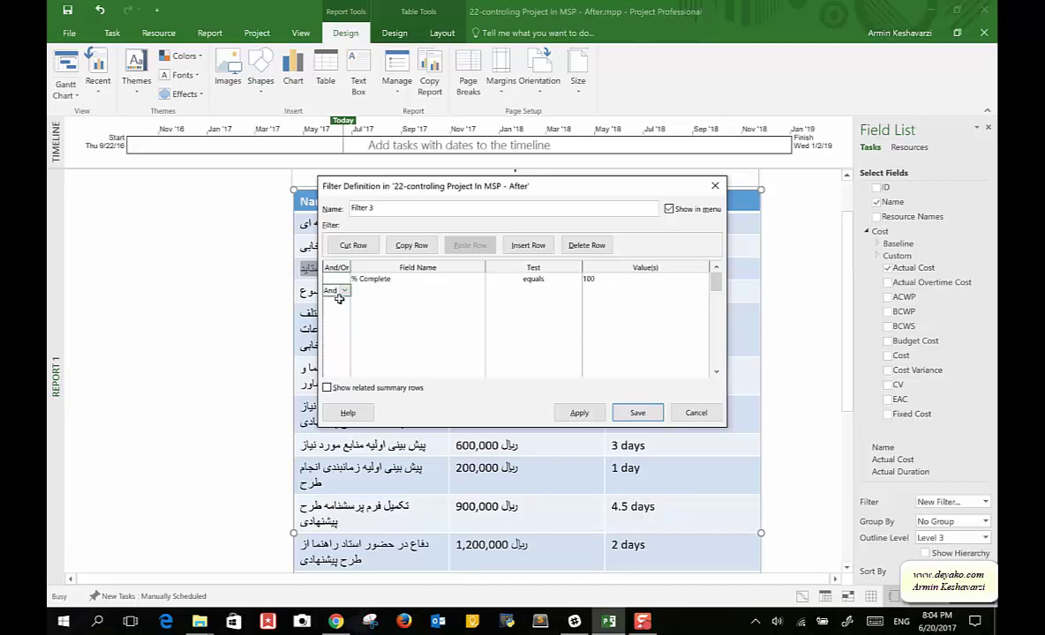
{"action": "left_click", "coordinate": [415, 292]}
{"action": "left_click", "coordinate": [478, 292]}
{"action": "type", "text": "res"}
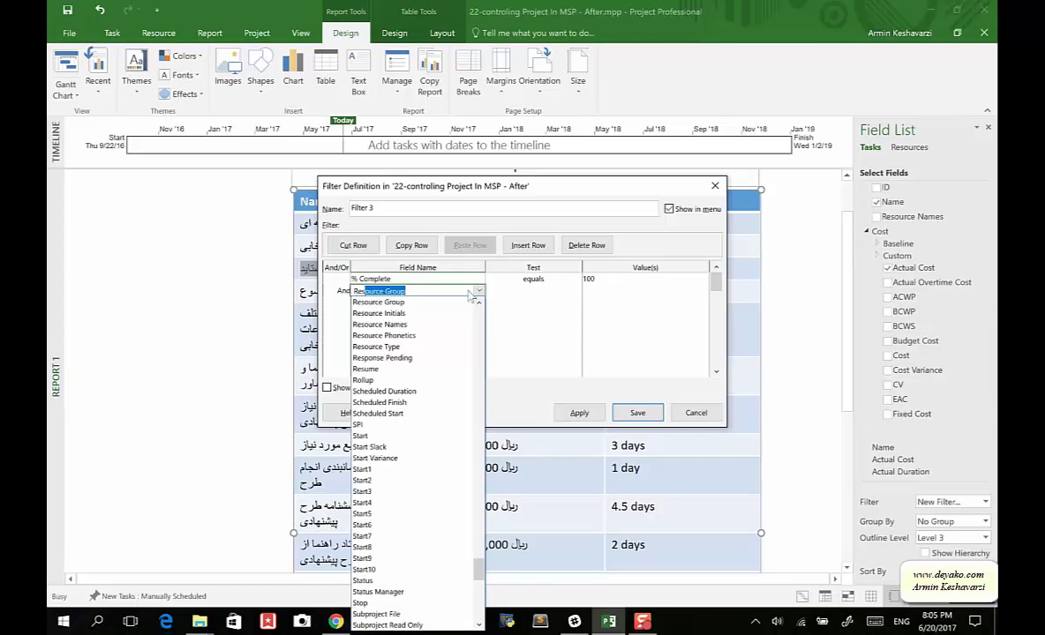
{"action": "left_click", "coordinate": [410, 325]}
Step: Set the Resource Names condition to equals with the resource's first name as its value, and apply the filter to the report table
{"action": "left_click", "coordinate": [569, 292]}
{"action": "left_click", "coordinate": [574, 292]}
{"action": "left_click", "coordinate": [530, 300]}
{"action": "left_click", "coordinate": [609, 290]}
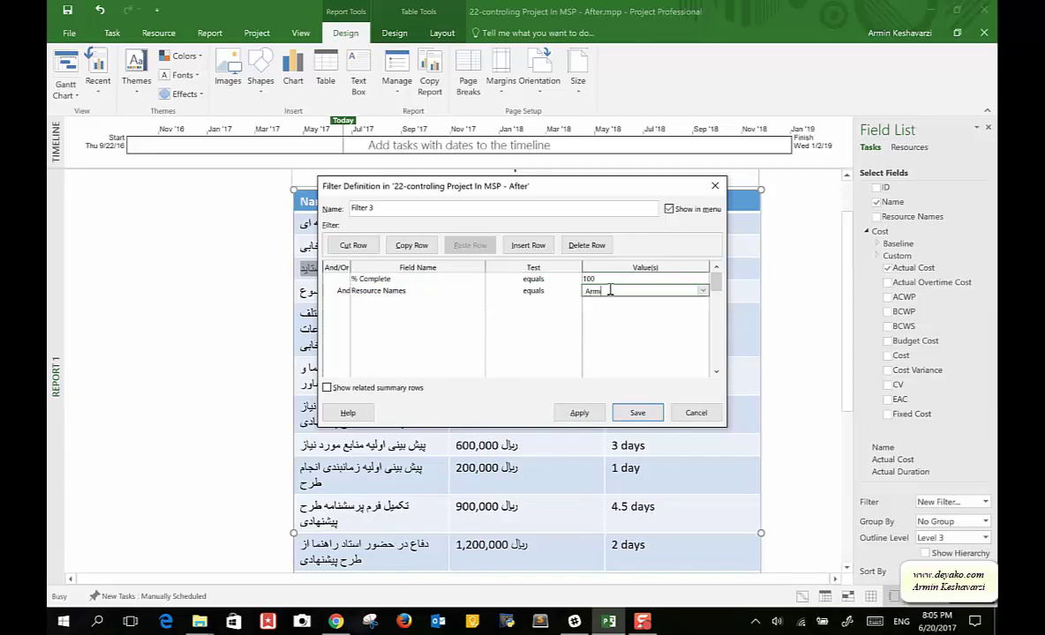
{"action": "left_click", "coordinate": [587, 413]}
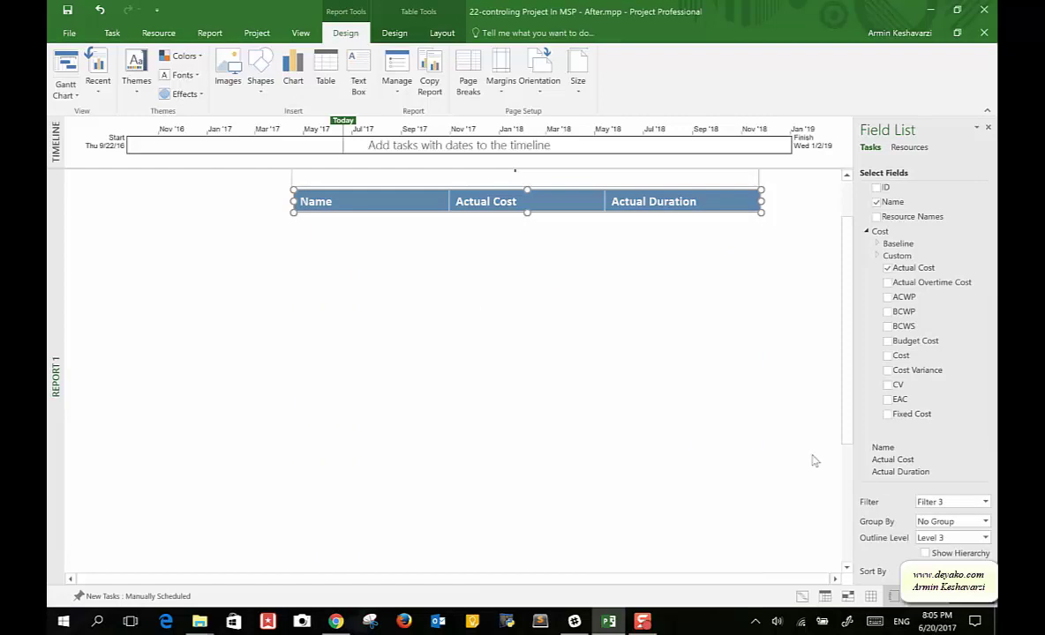
Step: Open the list of available filters for the report table
{"action": "left_click", "coordinate": [985, 502]}
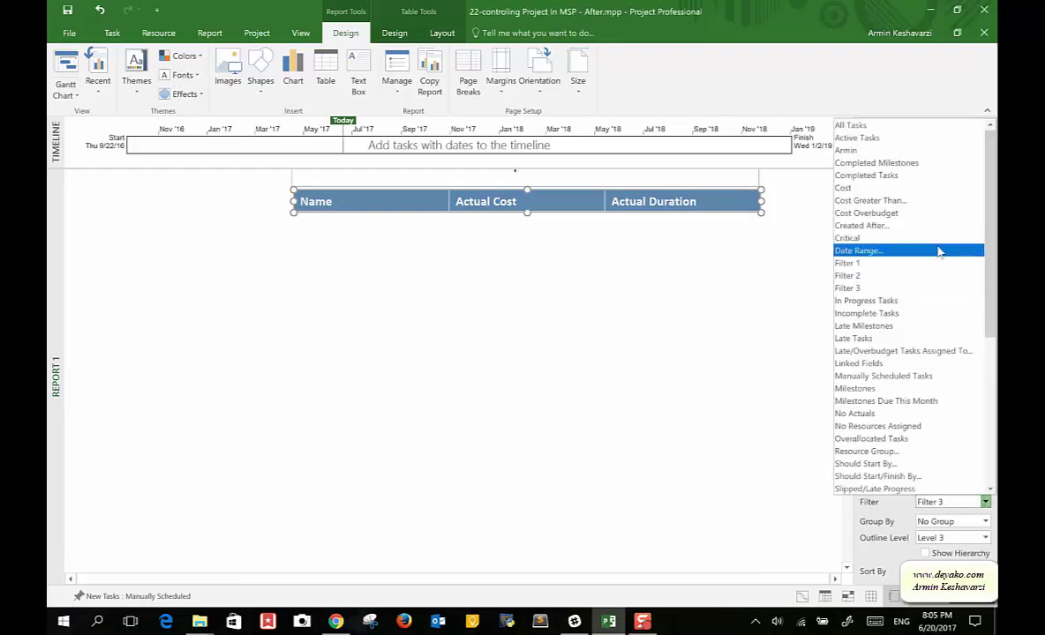